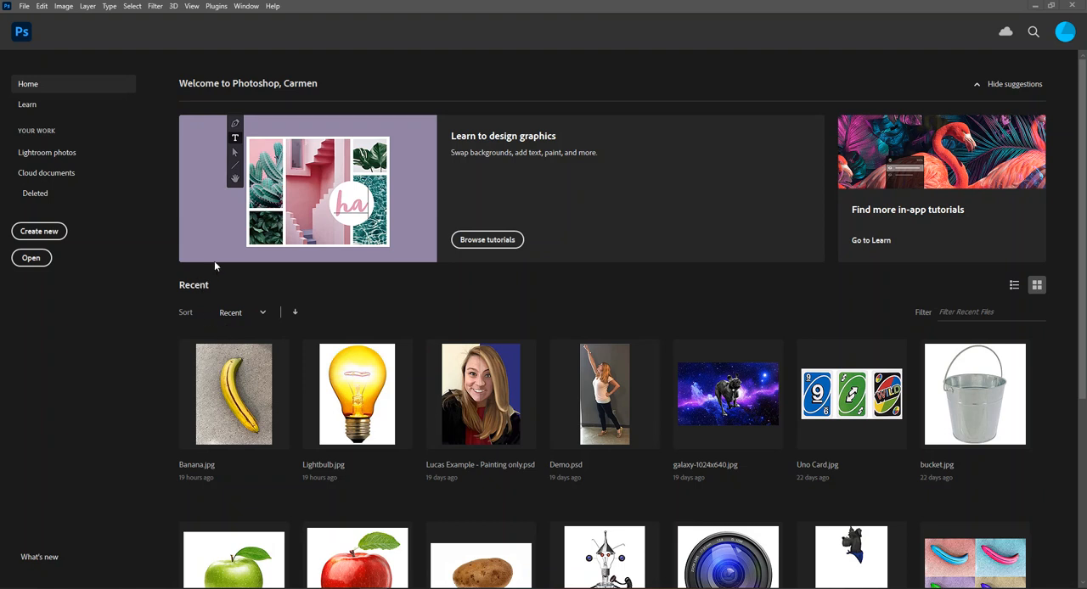
- Open the image Open Space.jpg from the Pictures folder
{"action": "left_click", "coordinate": [31, 259]}
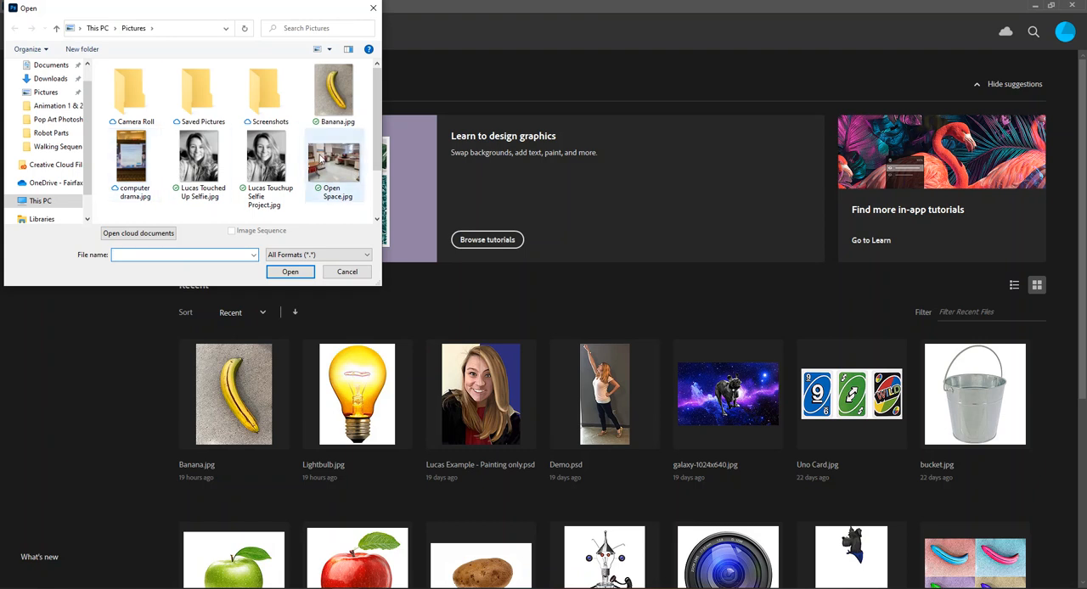
{"action": "scroll", "coordinate": [319, 158], "scroll_direction": "down", "scroll_amount": 1}
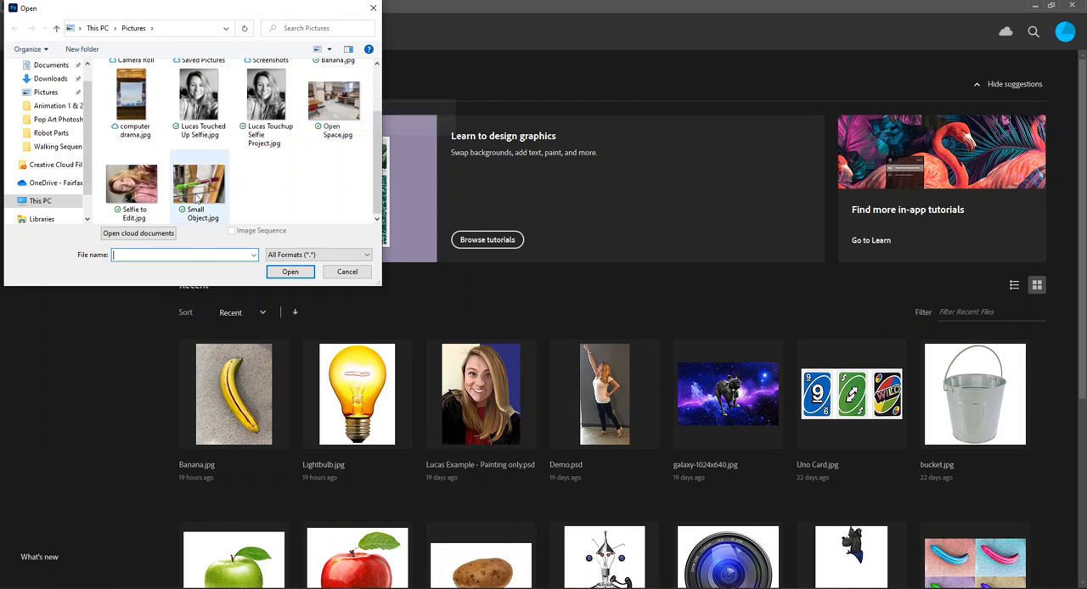
{"action": "left_click", "coordinate": [338, 102]}
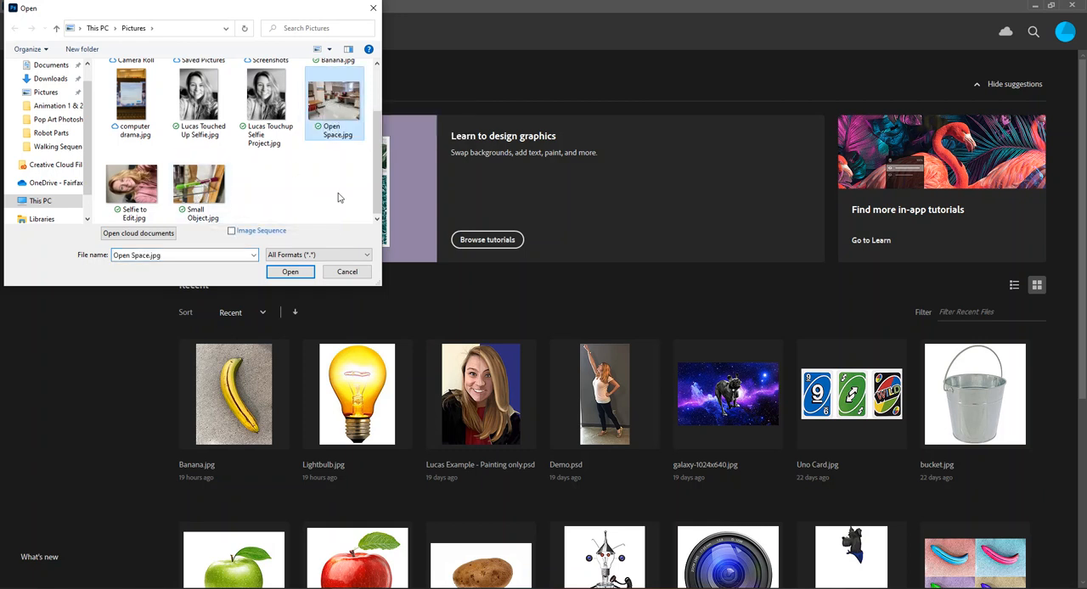
{"action": "left_click", "coordinate": [289, 274]}
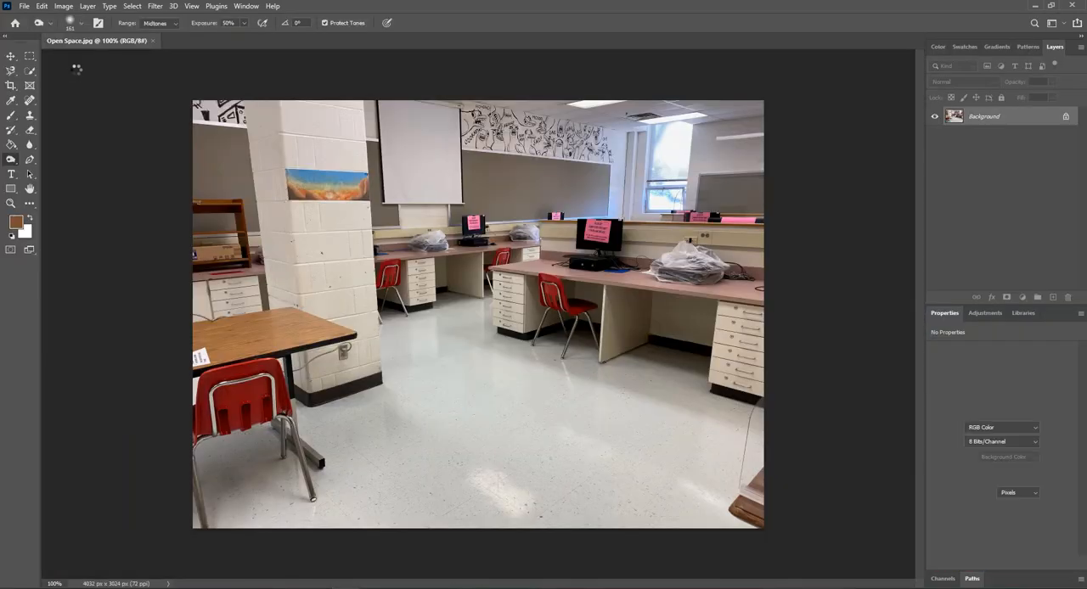
- Open Small Object.jpg from the Pictures folder as a second document
{"action": "left_click", "coordinate": [24, 6]}
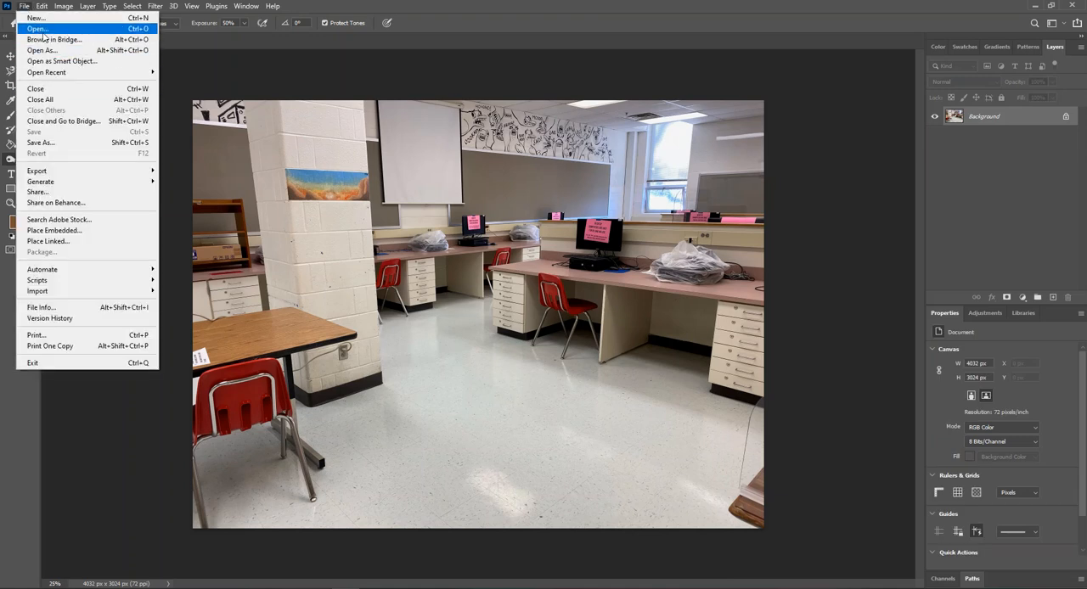
{"action": "left_click", "coordinate": [42, 30]}
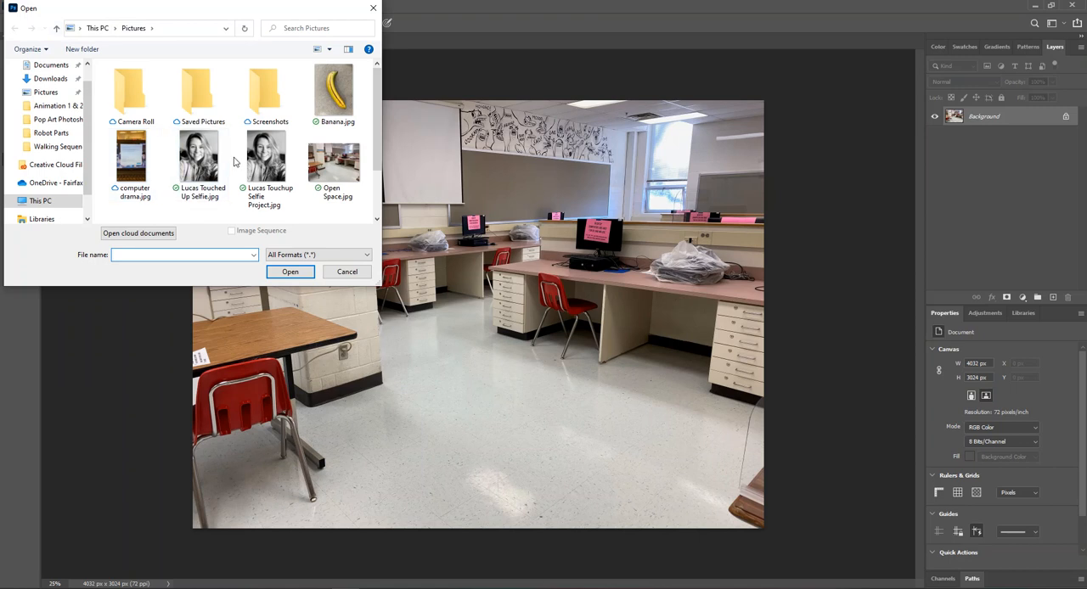
{"action": "scroll", "coordinate": [234, 161], "scroll_direction": "down", "scroll_amount": 1}
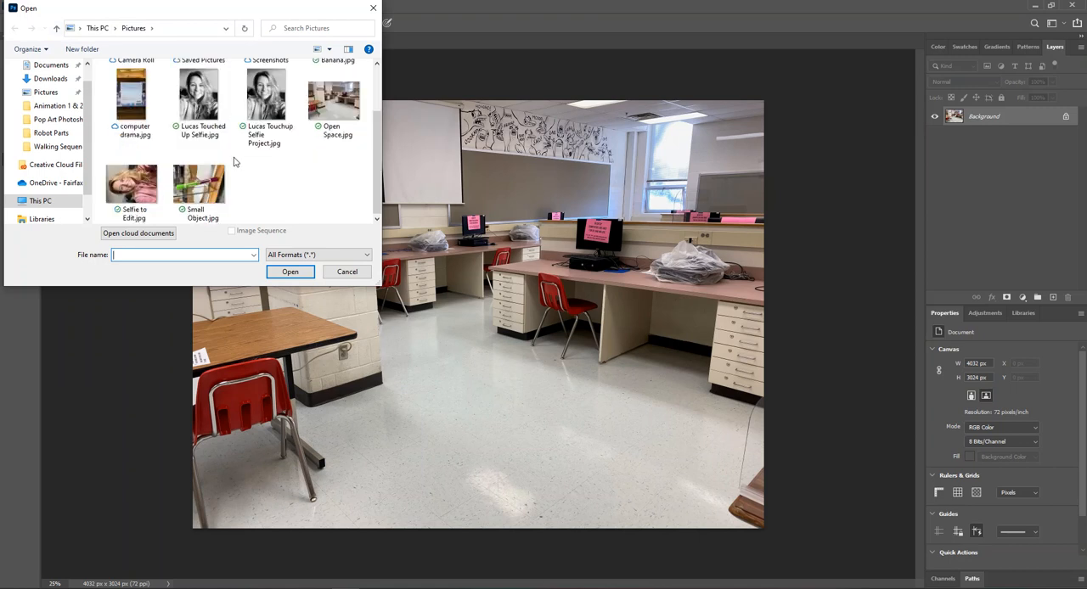
{"action": "left_click", "coordinate": [198, 189]}
{"action": "left_click", "coordinate": [289, 272]}
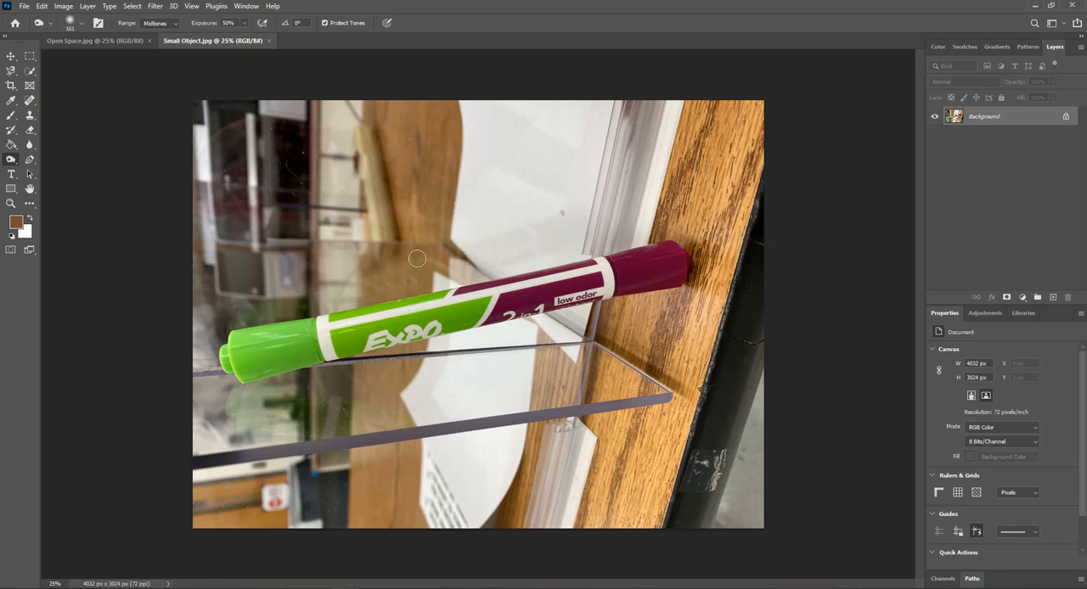
- Rotate the marker image 90° clockwise so the marker stands upright
{"action": "left_click", "coordinate": [63, 6]}
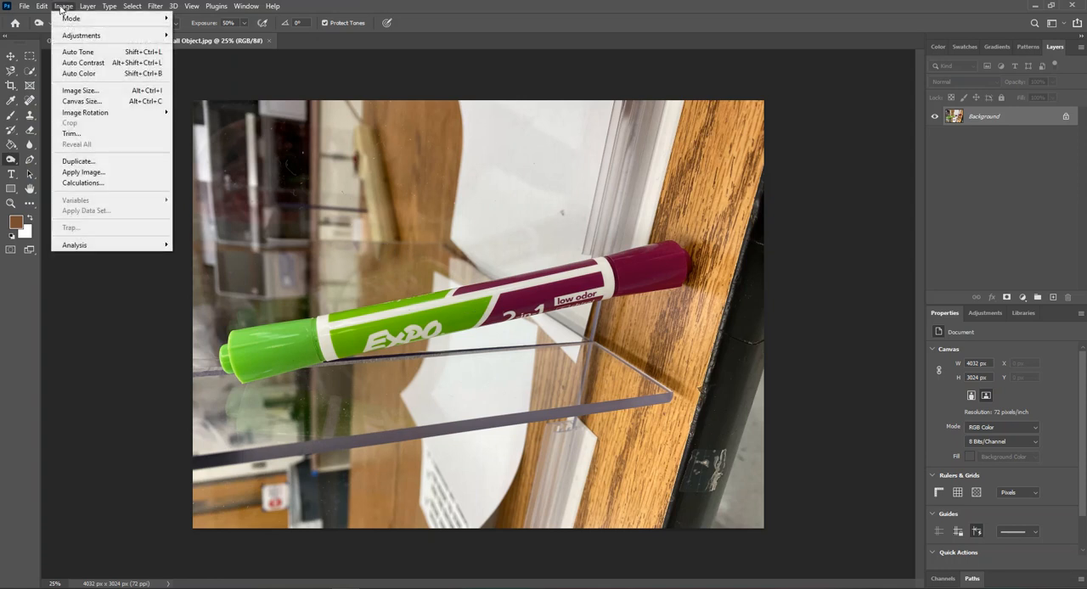
{"action": "mouse_move", "coordinate": [127, 114]}
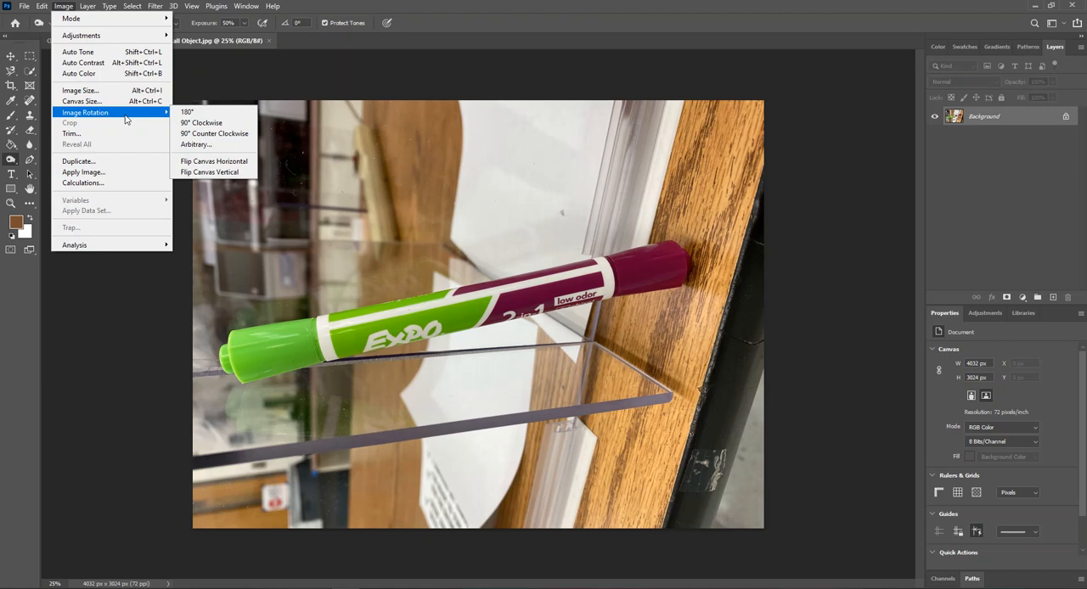
{"action": "left_click", "coordinate": [196, 124]}
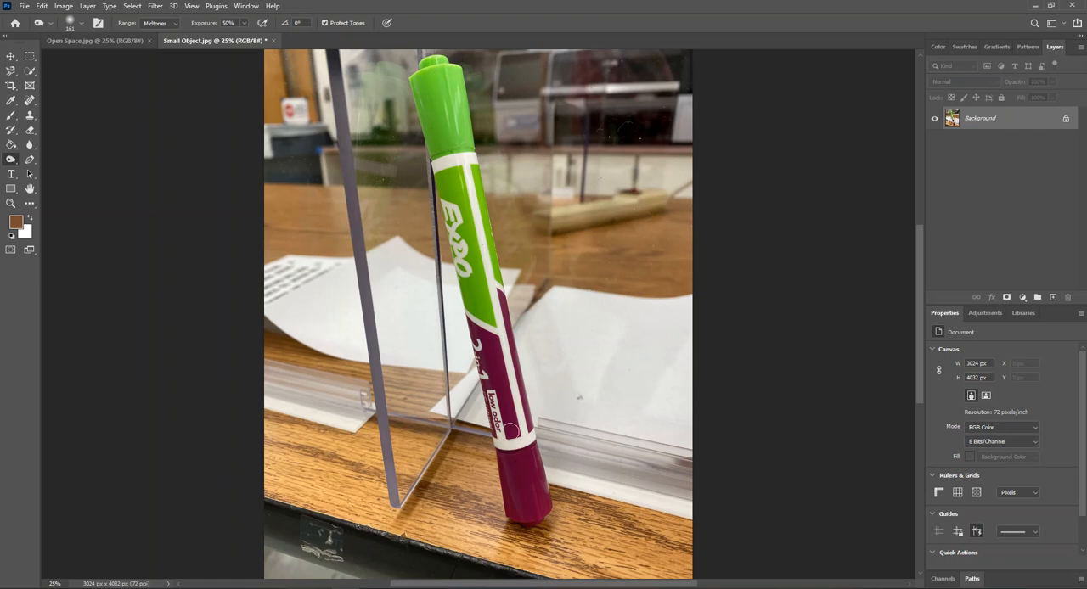
{"action": "left_click", "coordinate": [96, 41]}
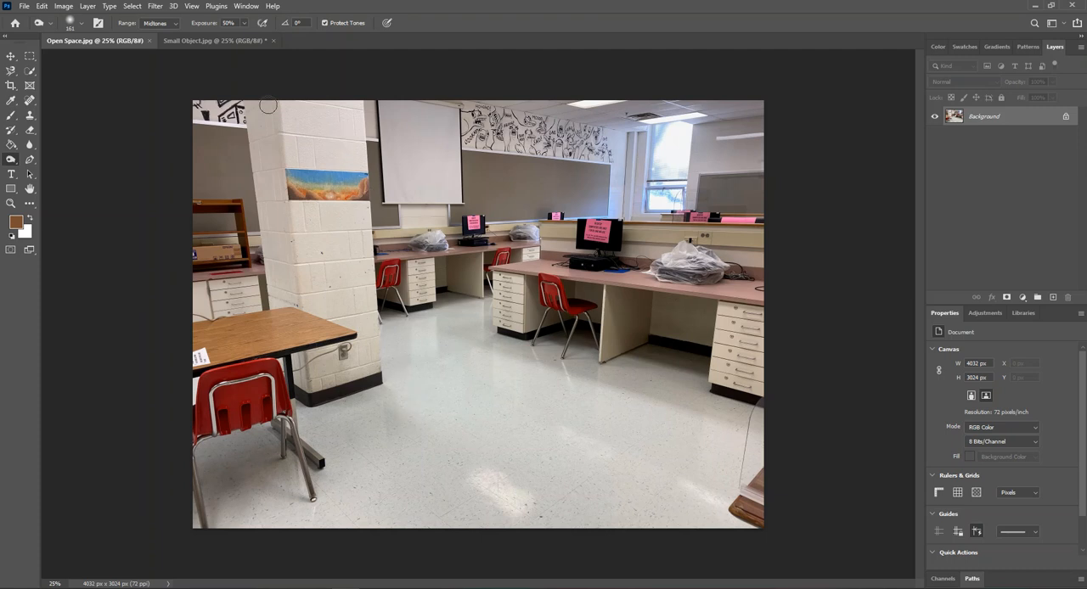
{"action": "left_click", "coordinate": [197, 40]}
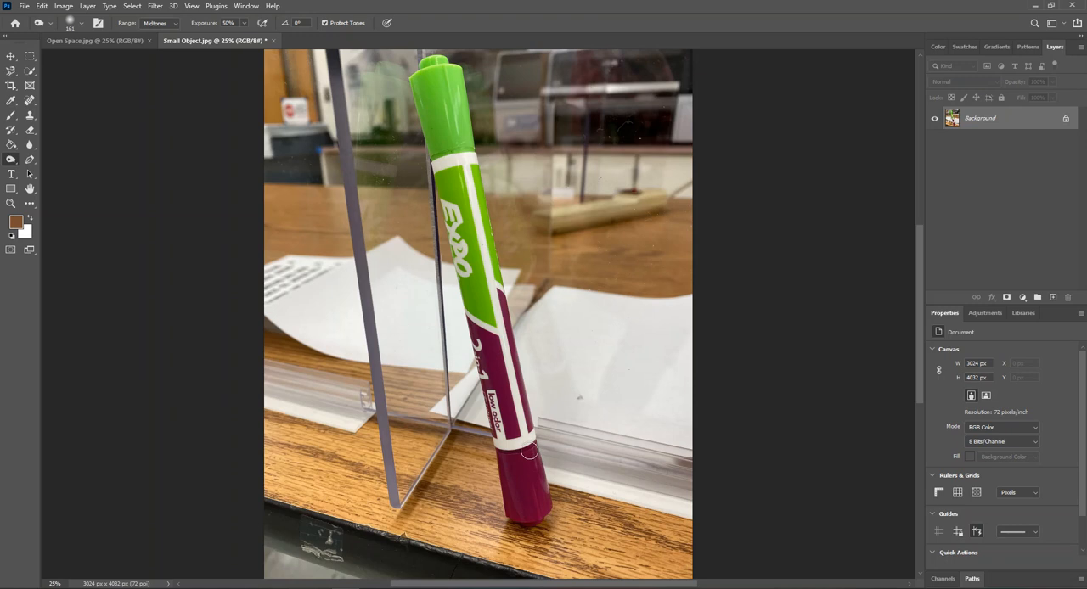
- Trace around the whole marker with the Magnetic Lasso tool to make a closed selection
{"action": "left_click", "coordinate": [30, 73]}
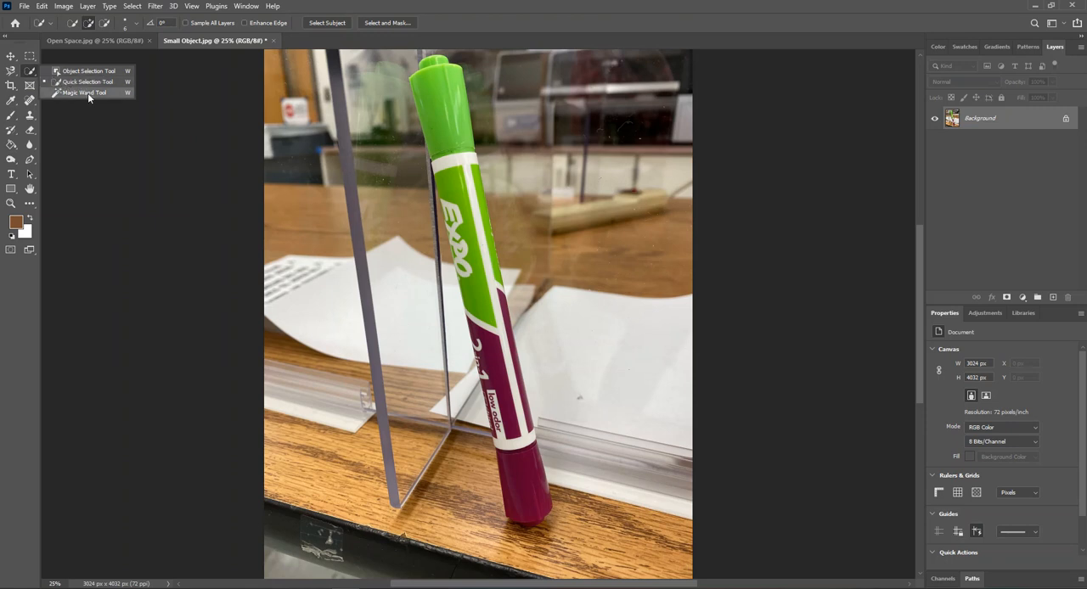
{"action": "left_click", "coordinate": [10, 73]}
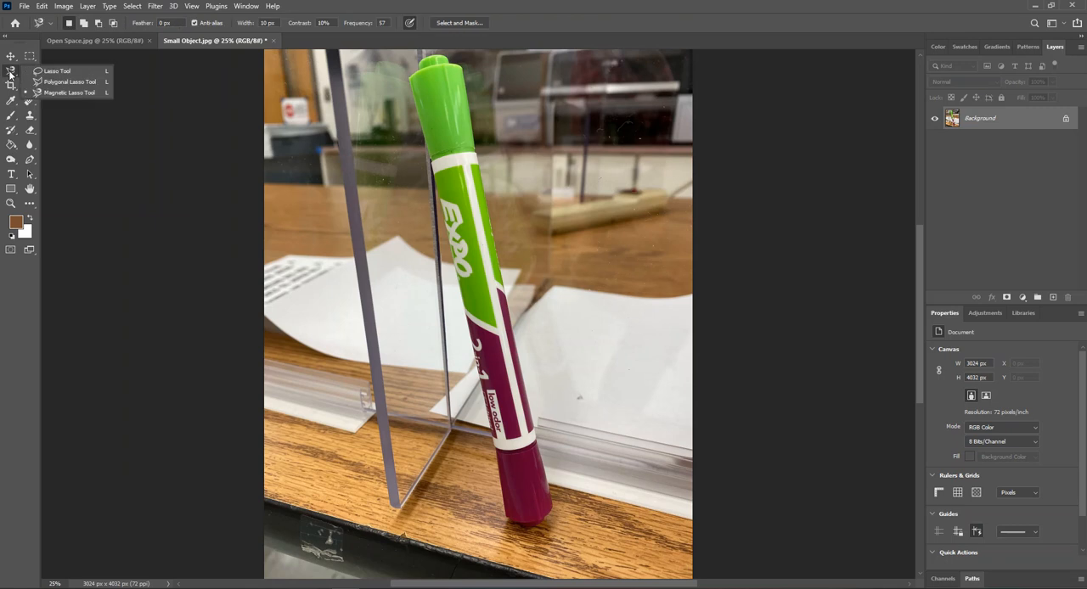
{"action": "left_click", "coordinate": [63, 93]}
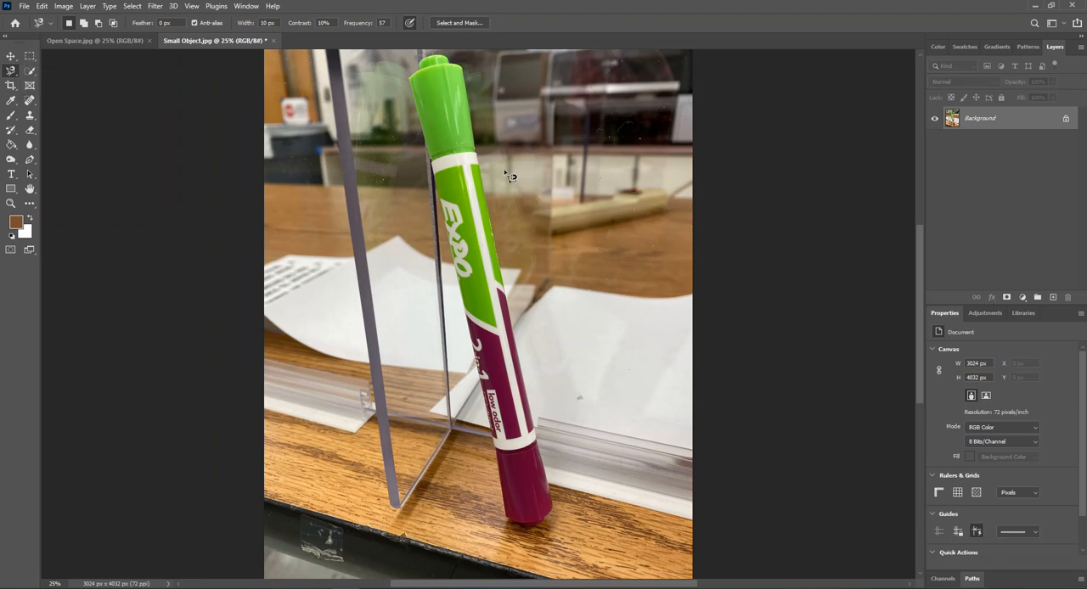
{"action": "left_click", "coordinate": [466, 75]}
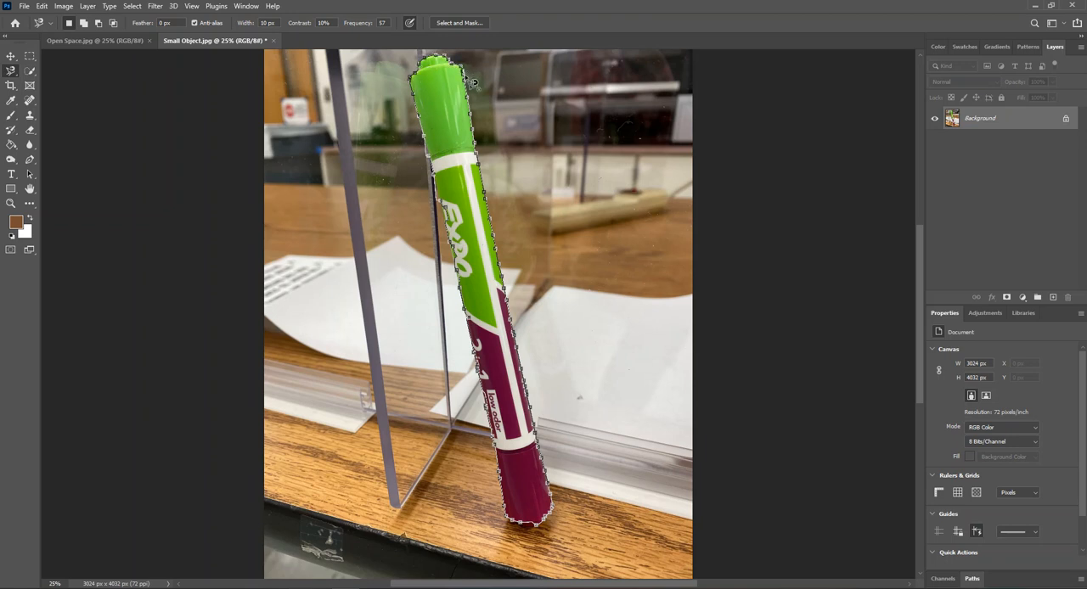
{"action": "left_click", "coordinate": [464, 78]}
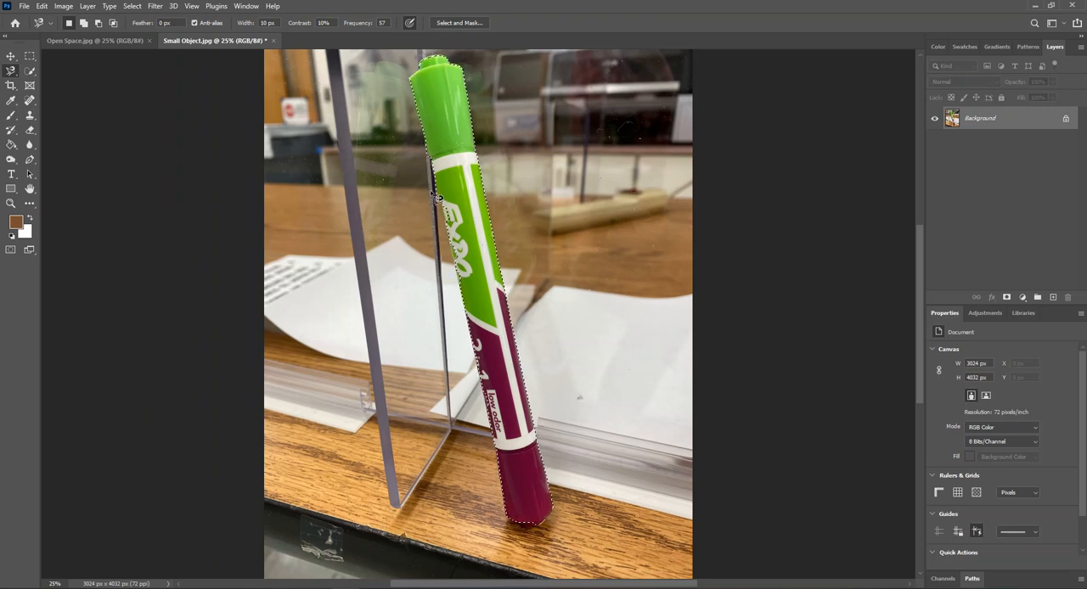
- Inspect the selection outline along the marker's edges up close and clear the selection
{"action": "key", "text": "ctrl+plus"}
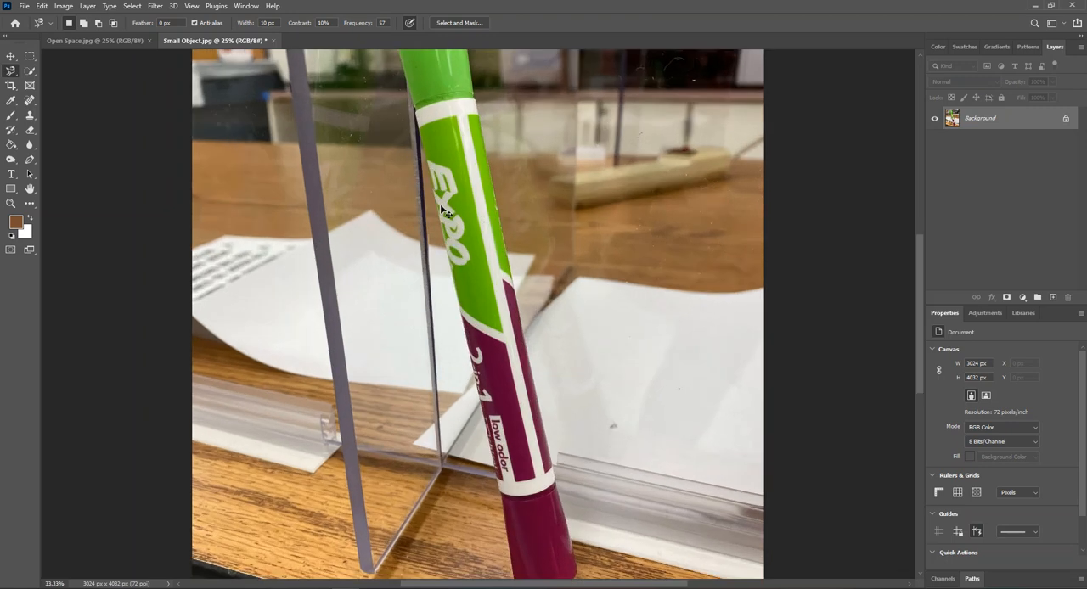
{"action": "key", "text": "ctrl+plus"}
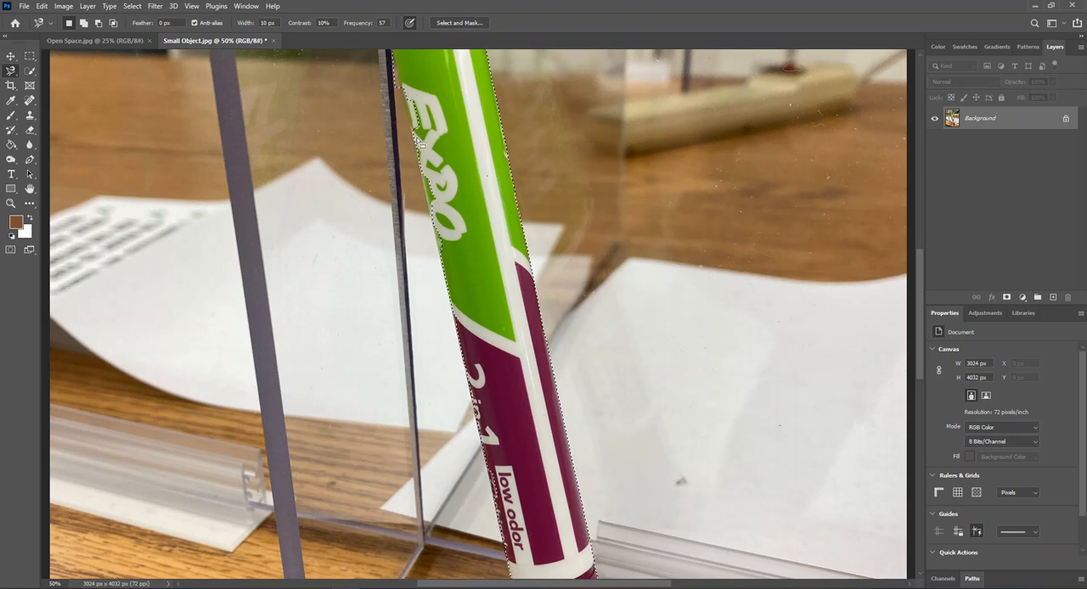
{"action": "scroll", "coordinate": [424, 143], "scroll_direction": "up", "scroll_amount": 1}
{"action": "scroll", "coordinate": [427, 147], "scroll_direction": "up", "scroll_amount": 5}
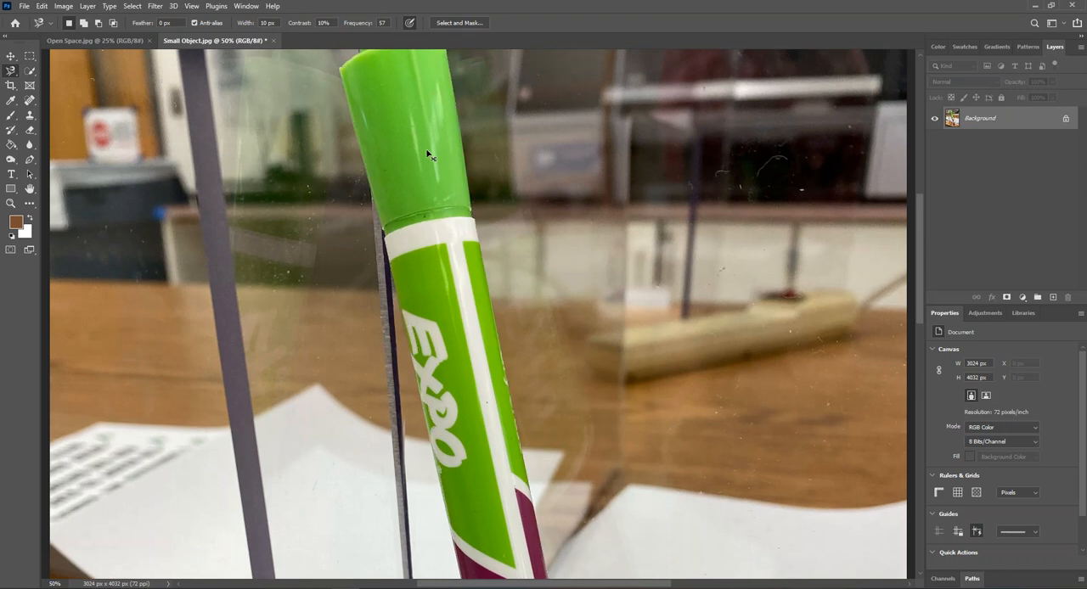
{"action": "key", "text": "ctrl+minus"}
{"action": "scroll", "coordinate": [436, 181], "scroll_direction": "down", "scroll_amount": 5}
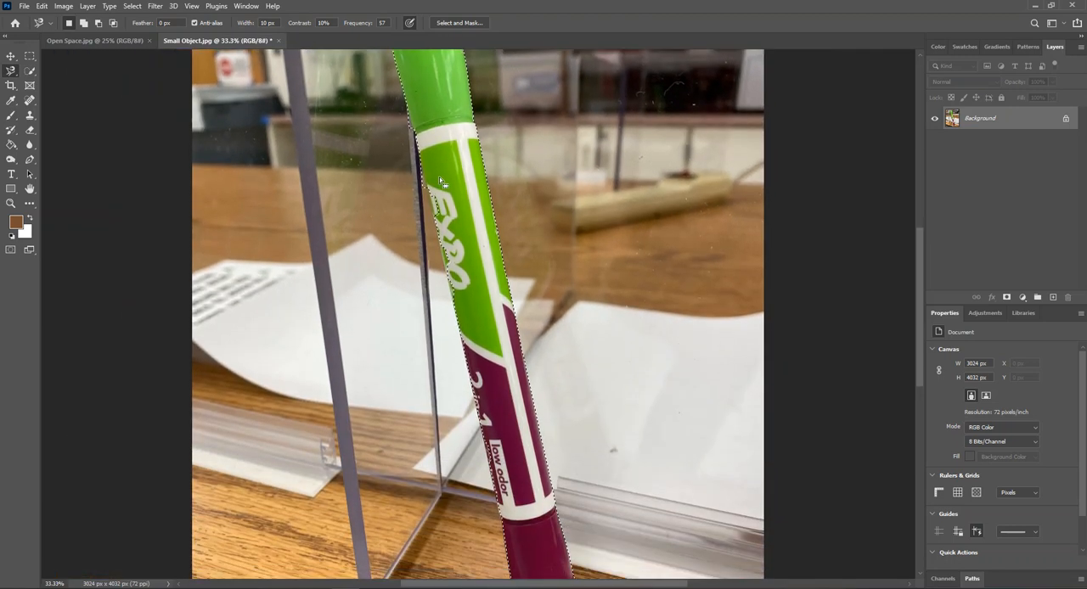
{"action": "key", "text": "ctrl+minus"}
{"action": "scroll", "coordinate": [445, 180], "scroll_direction": "up", "scroll_amount": 1}
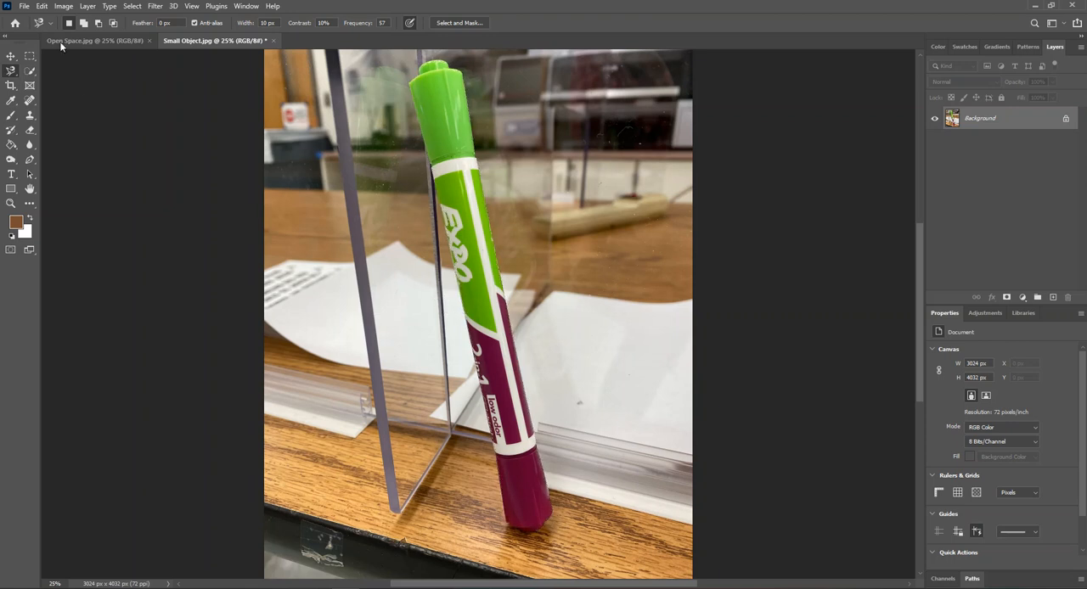
{"action": "left_click", "coordinate": [134, 6]}
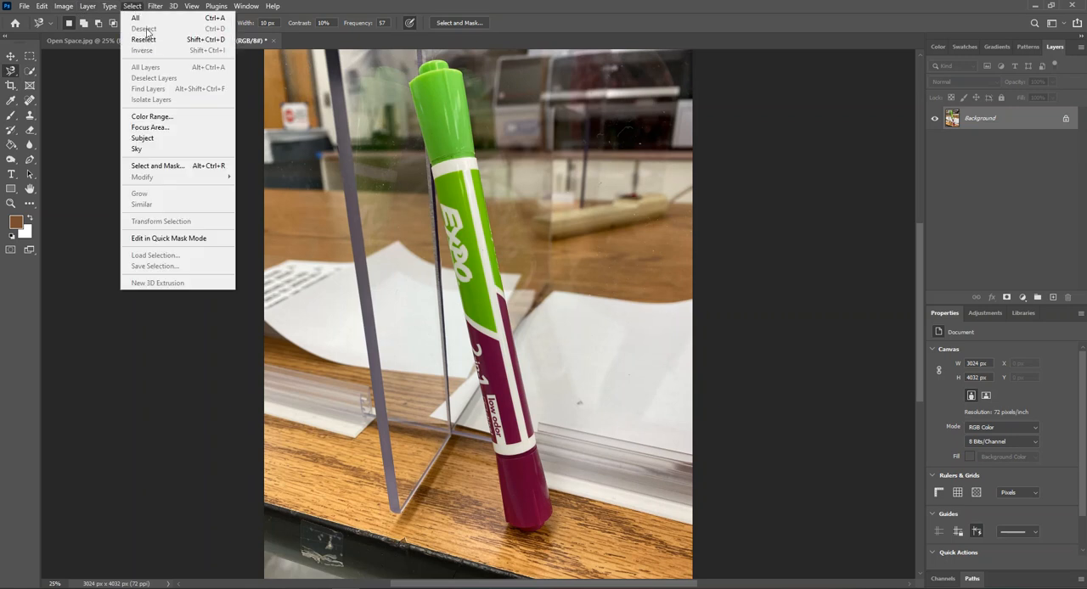
{"action": "left_click", "coordinate": [319, 8]}
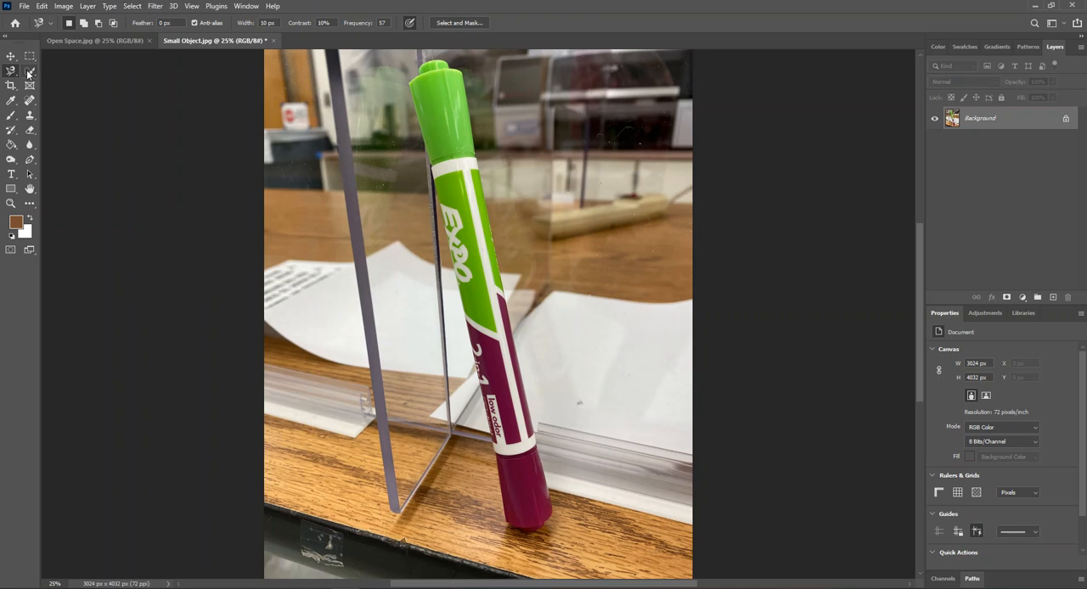
- Select the marker's green cap with the Magic Wand tool, adding its tip, highlights and shaded areas to the selection
{"action": "left_click", "coordinate": [28, 74]}
{"action": "right_click", "coordinate": [28, 74]}
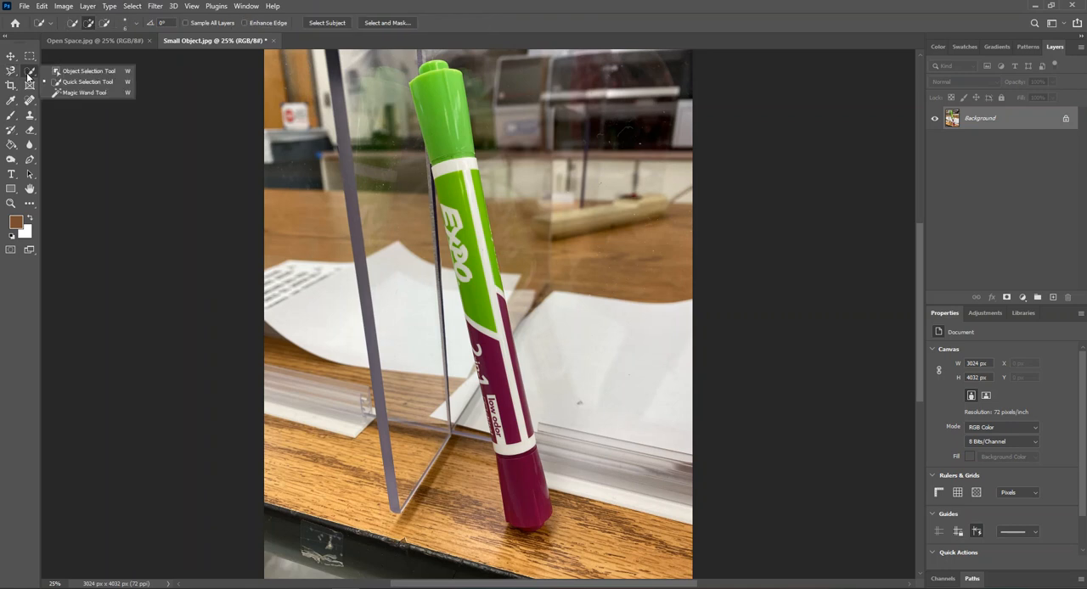
{"action": "left_click", "coordinate": [76, 93]}
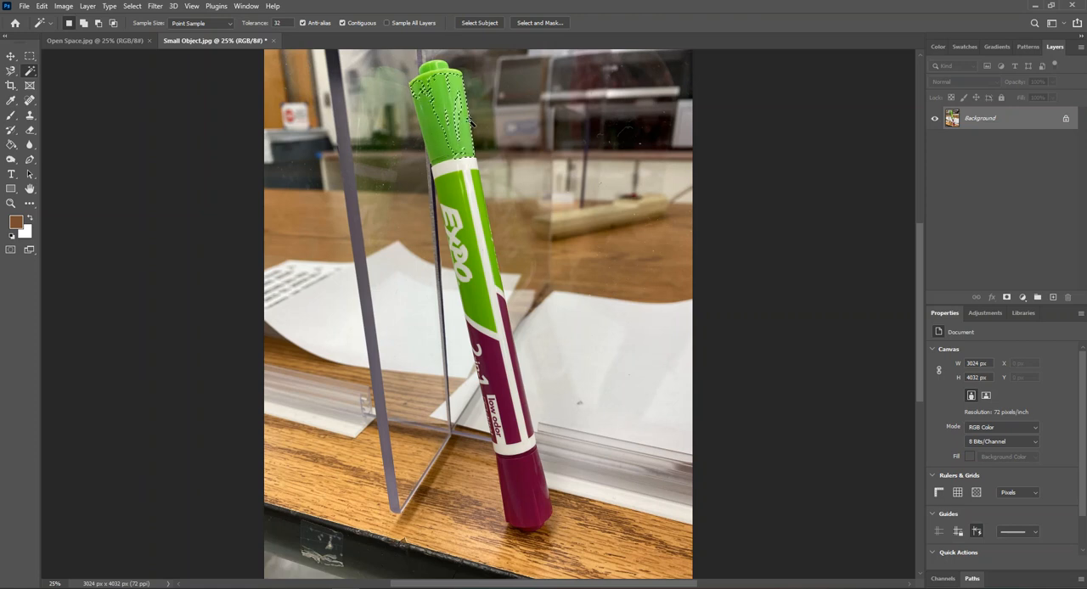
{"action": "left_click", "coordinate": [440, 138], "text": "shift"}
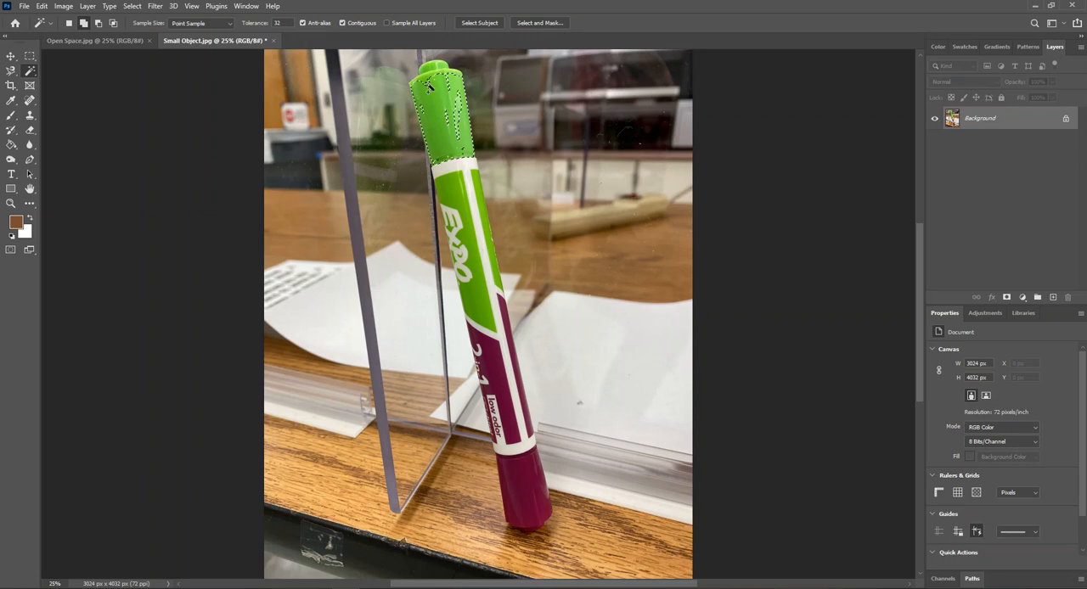
{"action": "left_click", "coordinate": [433, 69], "text": "shift"}
{"action": "left_click", "coordinate": [432, 71], "text": "shift"}
{"action": "left_click", "coordinate": [440, 71], "text": "shift"}
{"action": "left_click", "coordinate": [422, 95], "text": "shift"}
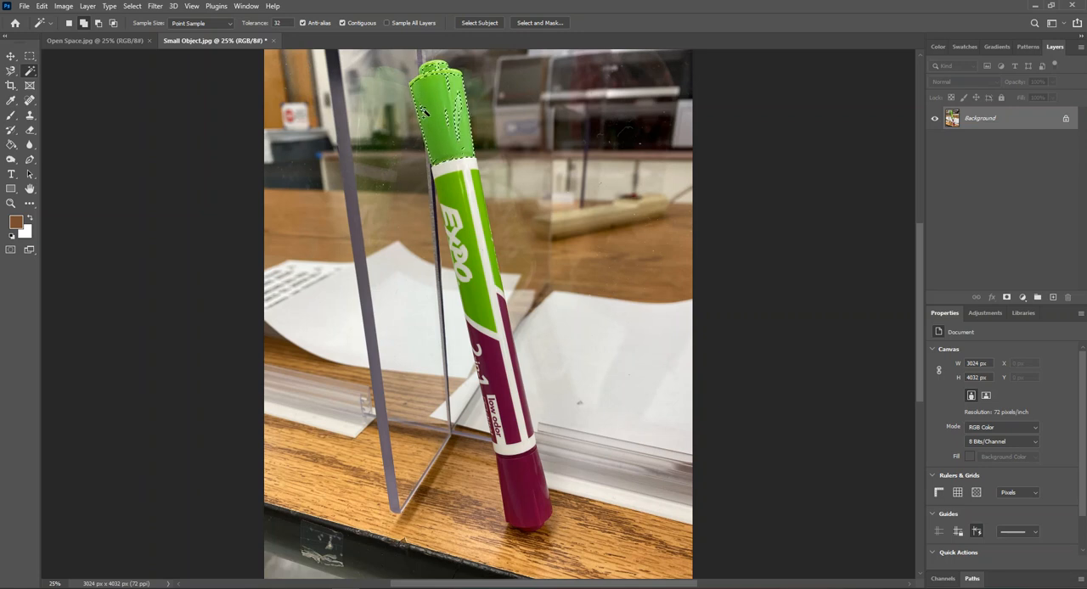
{"action": "left_click", "coordinate": [417, 86], "text": "shift"}
{"action": "left_click", "coordinate": [427, 74], "text": "shift"}
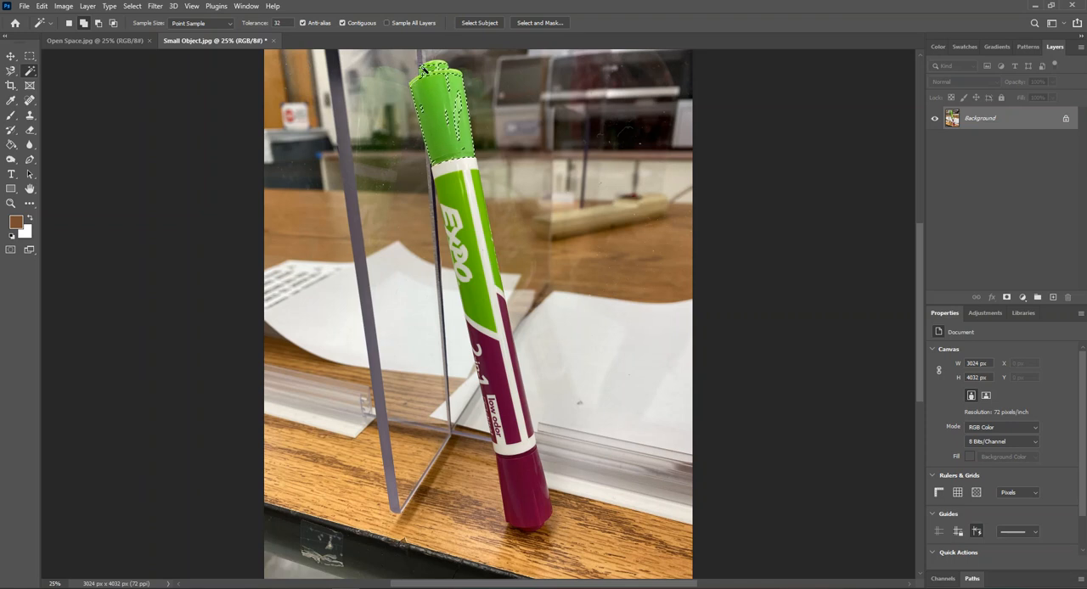
{"action": "left_click", "coordinate": [459, 114], "text": "shift"}
{"action": "left_click", "coordinate": [448, 118], "text": "shift"}
{"action": "left_click", "coordinate": [421, 110], "text": "shift"}
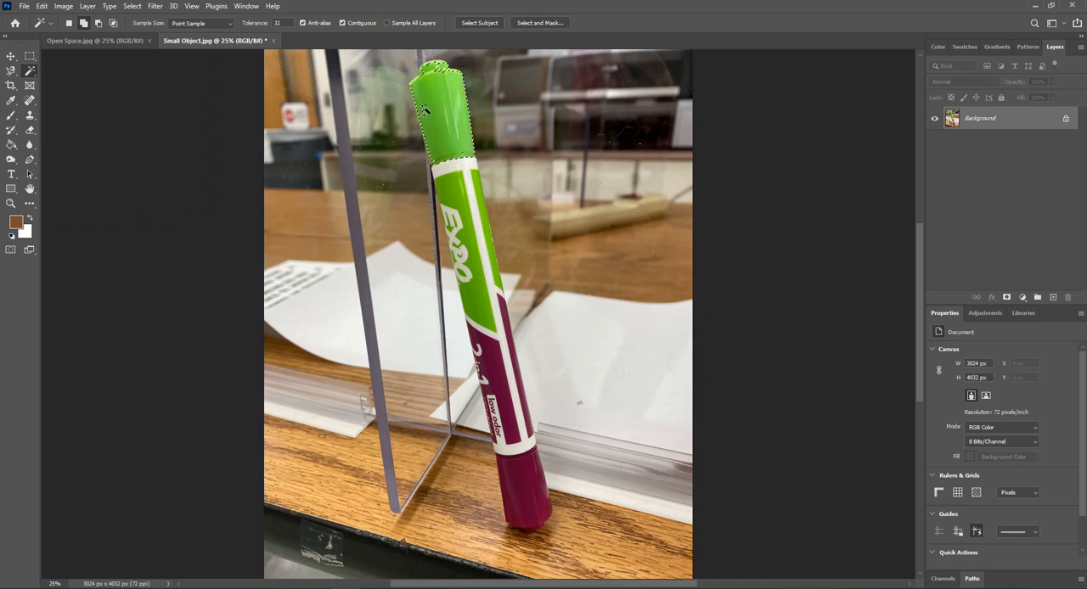
{"action": "left_click", "coordinate": [421, 108], "text": "shift"}
- Extend the Magic Wand selection over the marker's body and purple cap, and deselect everything
{"action": "left_click", "coordinate": [468, 181], "text": "shift"}
{"action": "left_click", "coordinate": [441, 171], "text": "shift"}
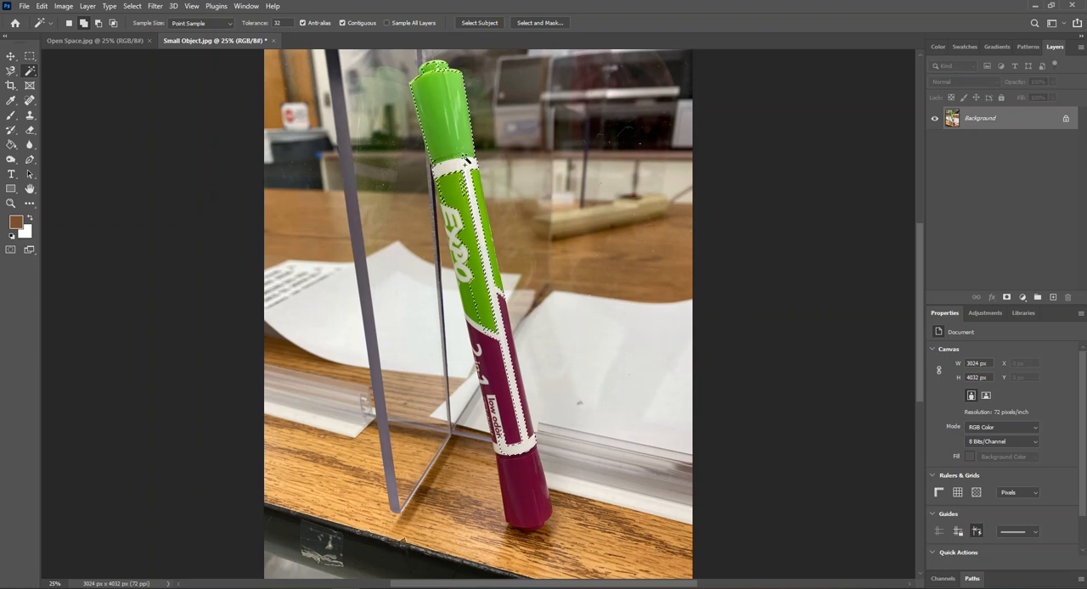
{"action": "left_click", "coordinate": [474, 292], "text": "shift"}
{"action": "left_click", "coordinate": [496, 378], "text": "shift"}
{"action": "left_click", "coordinate": [521, 480], "text": "shift"}
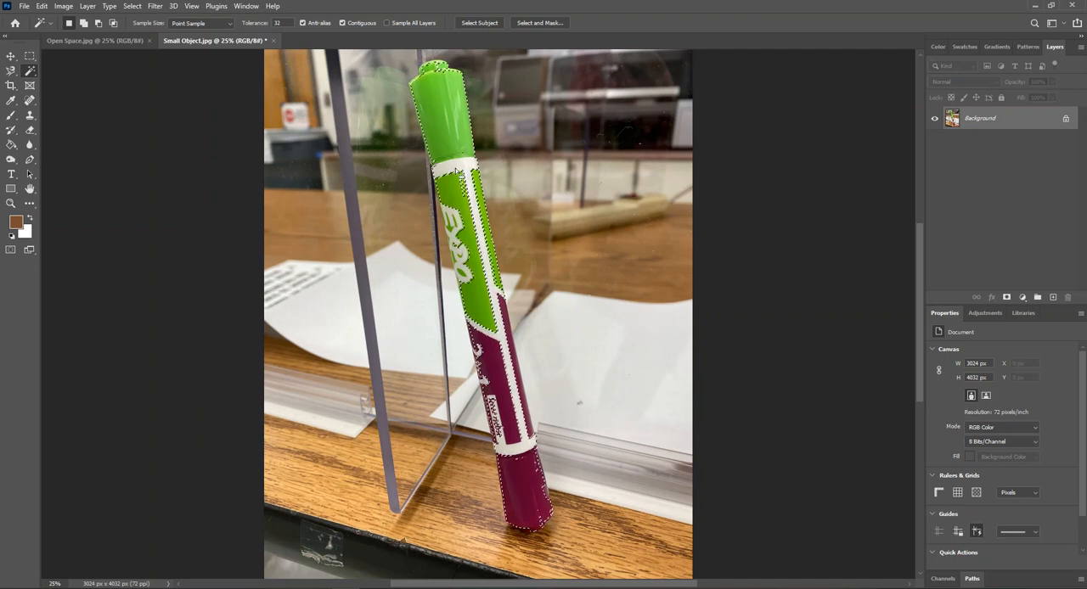
{"action": "left_click", "coordinate": [131, 6]}
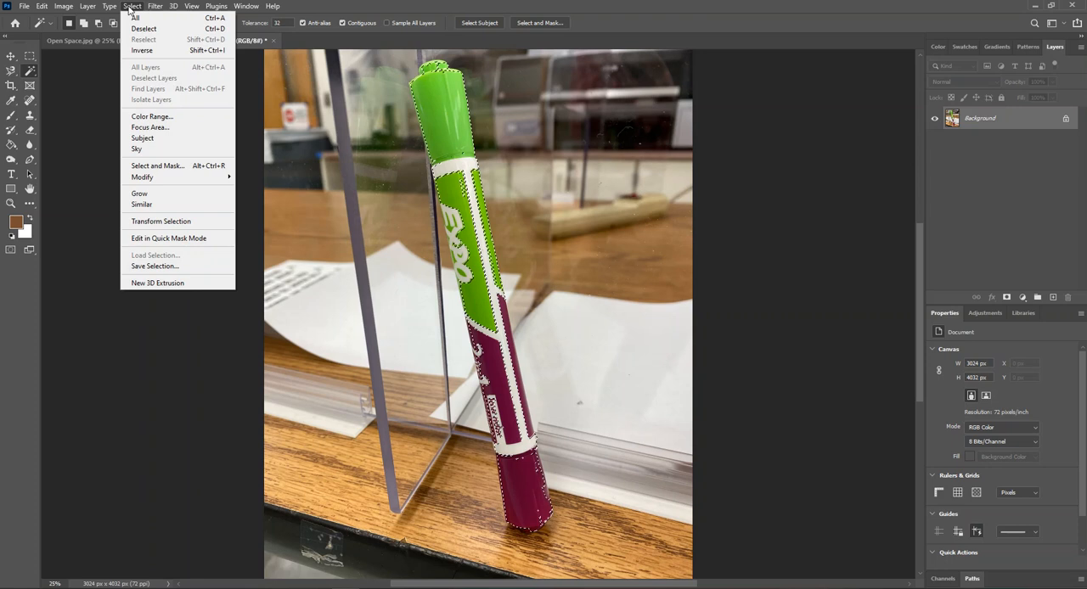
{"action": "left_click", "coordinate": [144, 28]}
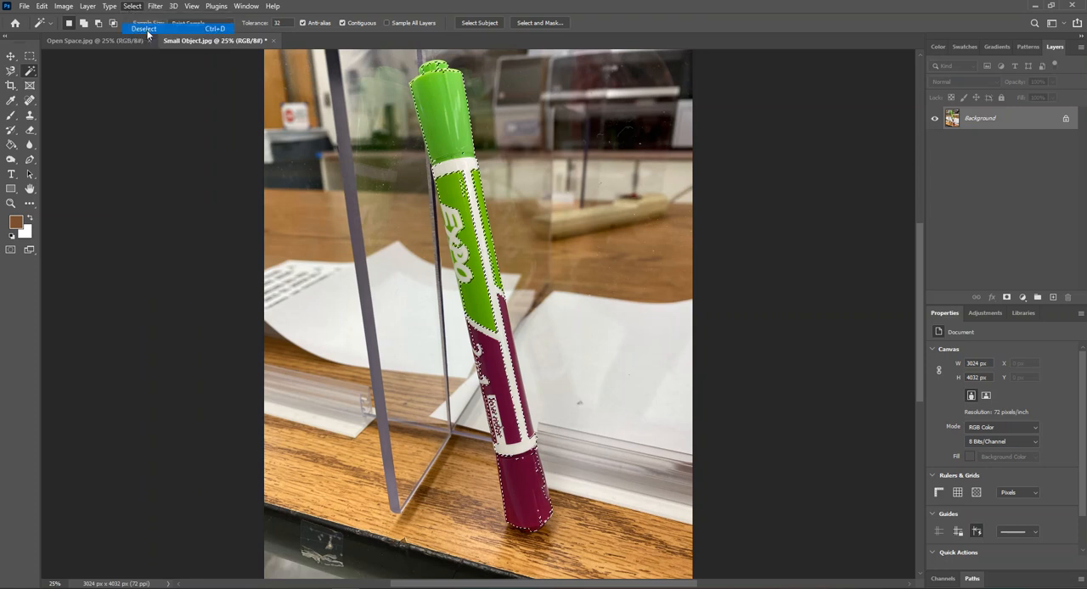
- Select the whole marker from green cap to purple cap with the Quick Selection tool, including its end at the table
{"action": "right_click", "coordinate": [30, 71]}
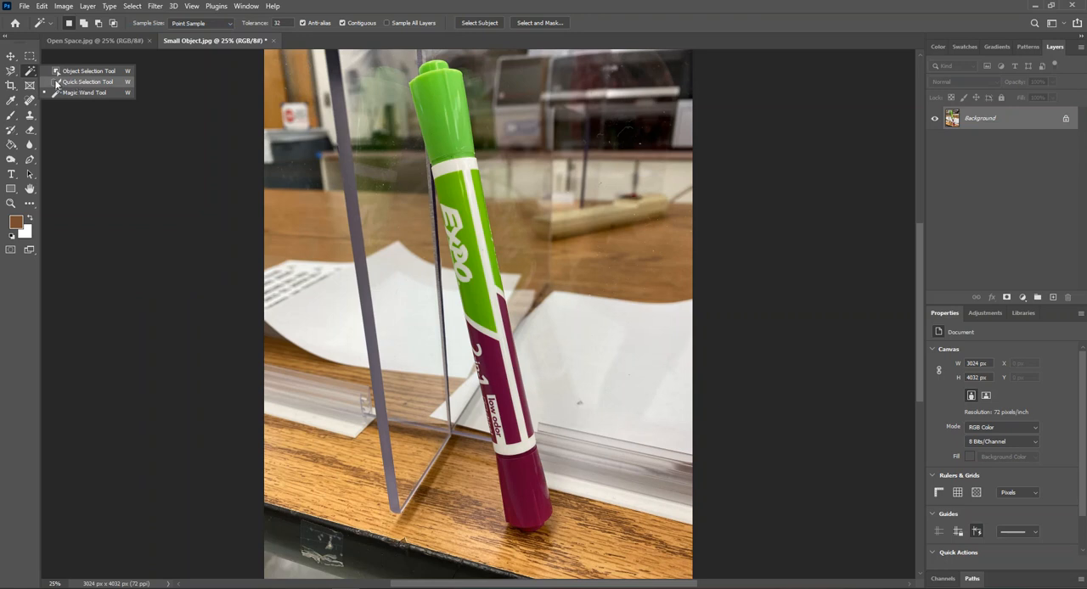
{"action": "left_click", "coordinate": [85, 82]}
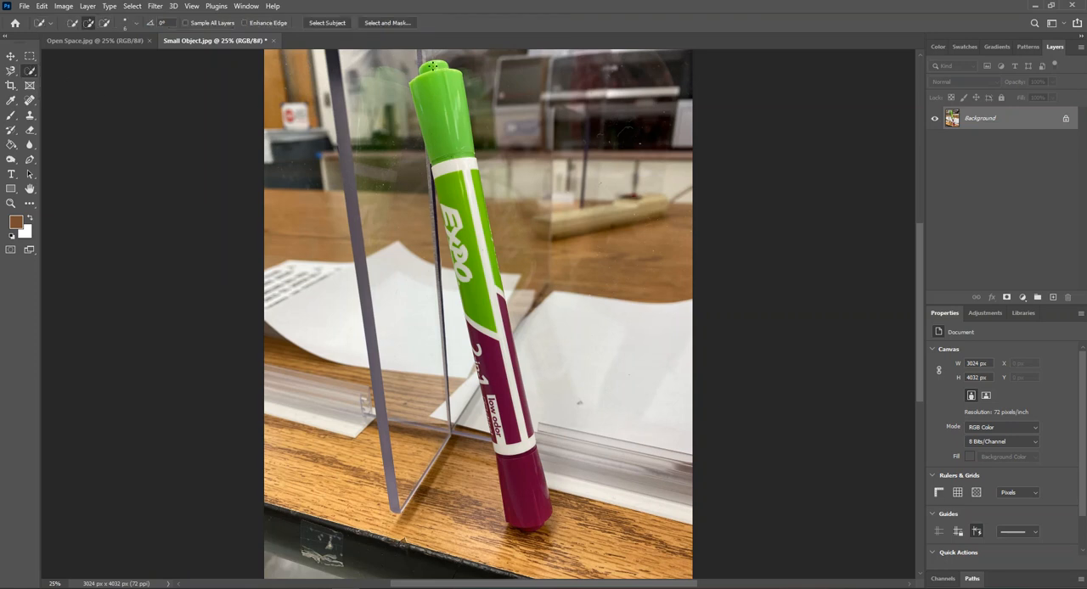
{"action": "left_click_drag", "start_coordinate": [438, 77], "coordinate": [444, 103]}
{"action": "left_click", "coordinate": [459, 185]}
{"action": "left_click", "coordinate": [465, 230]}
{"action": "left_click_drag", "start_coordinate": [497, 299], "coordinate": [494, 412]}
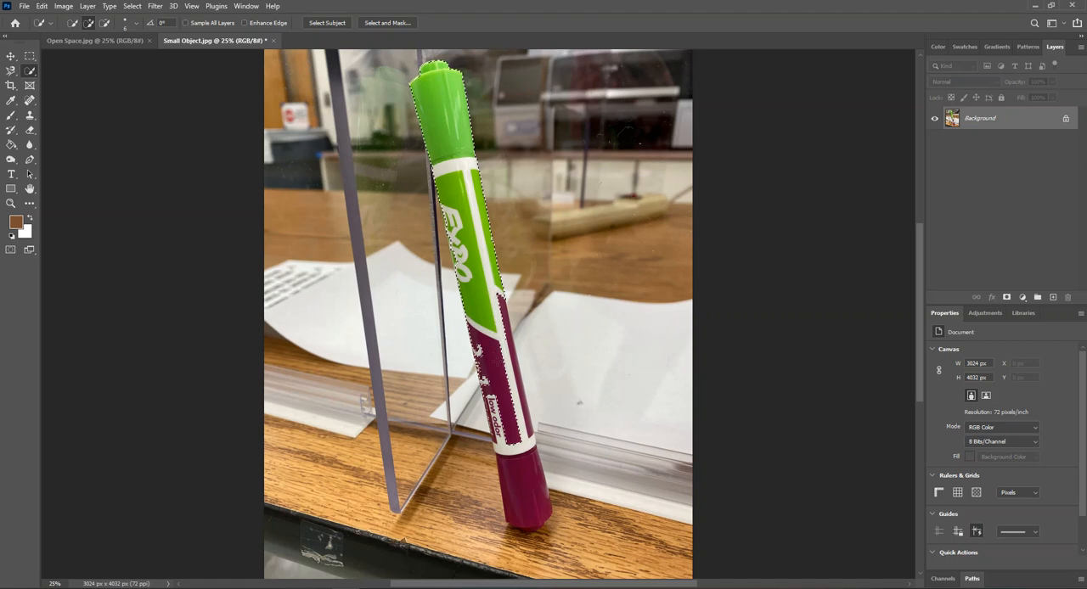
{"action": "left_click_drag", "start_coordinate": [504, 339], "coordinate": [509, 371]}
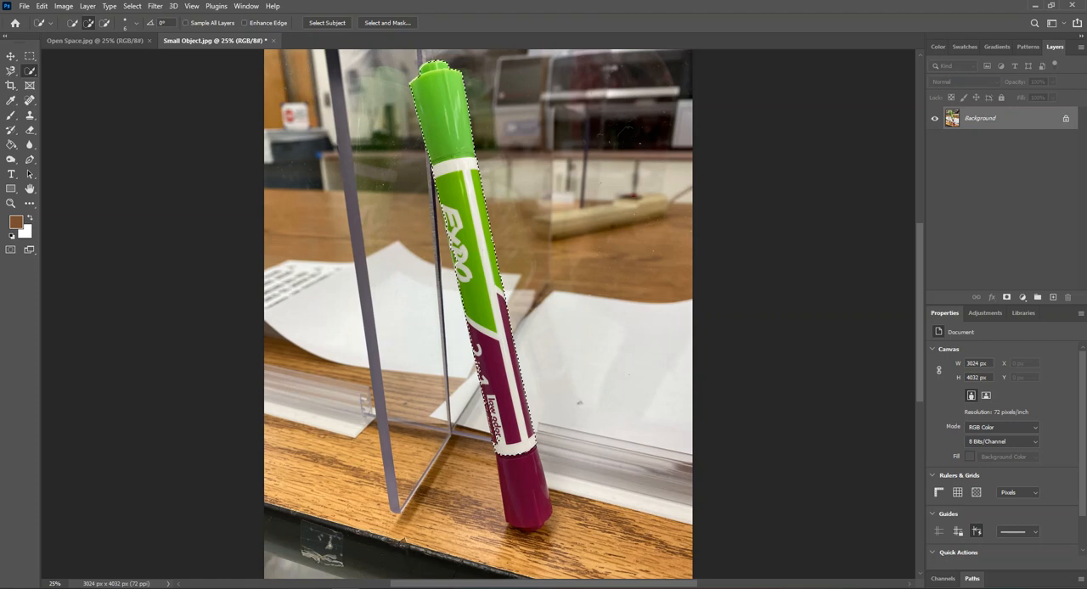
{"action": "left_click_drag", "start_coordinate": [506, 470], "coordinate": [516, 500]}
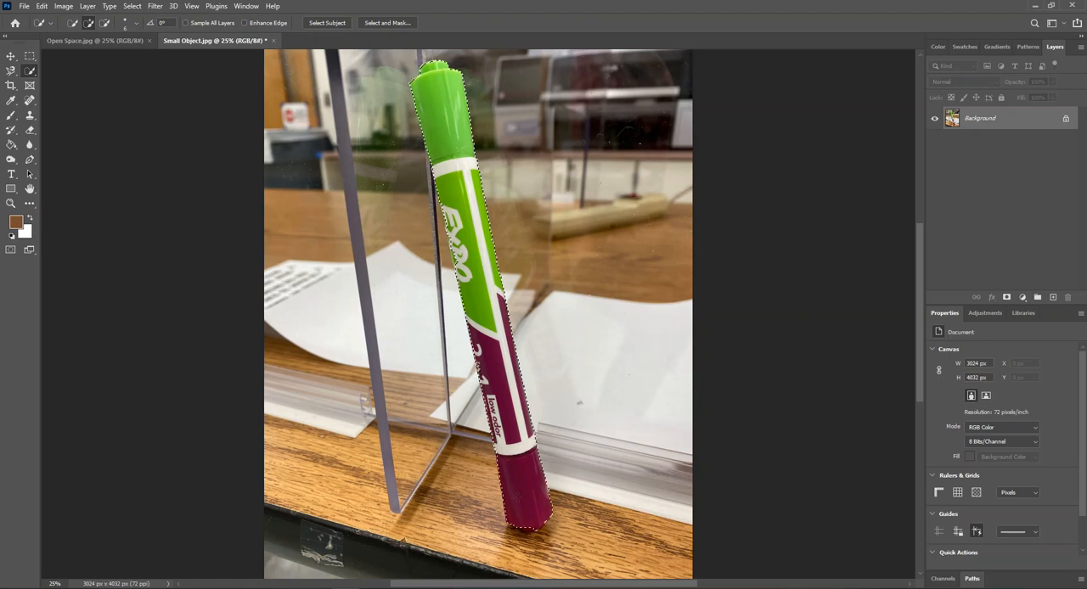
{"action": "left_click", "coordinate": [524, 528]}
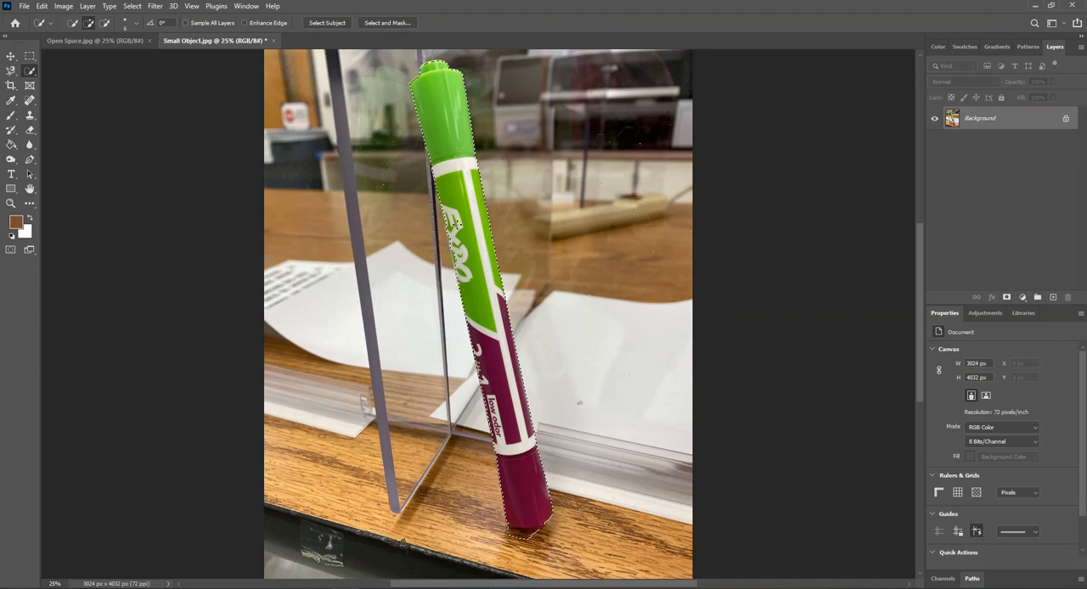
- Try to add the missing edge beside the EXPO lettering to the selection, and undo that addition
{"action": "key", "text": "ctrl+plus"}
{"action": "key", "text": "ctrl+plus"}
{"action": "key", "text": "ctrl+plus"}
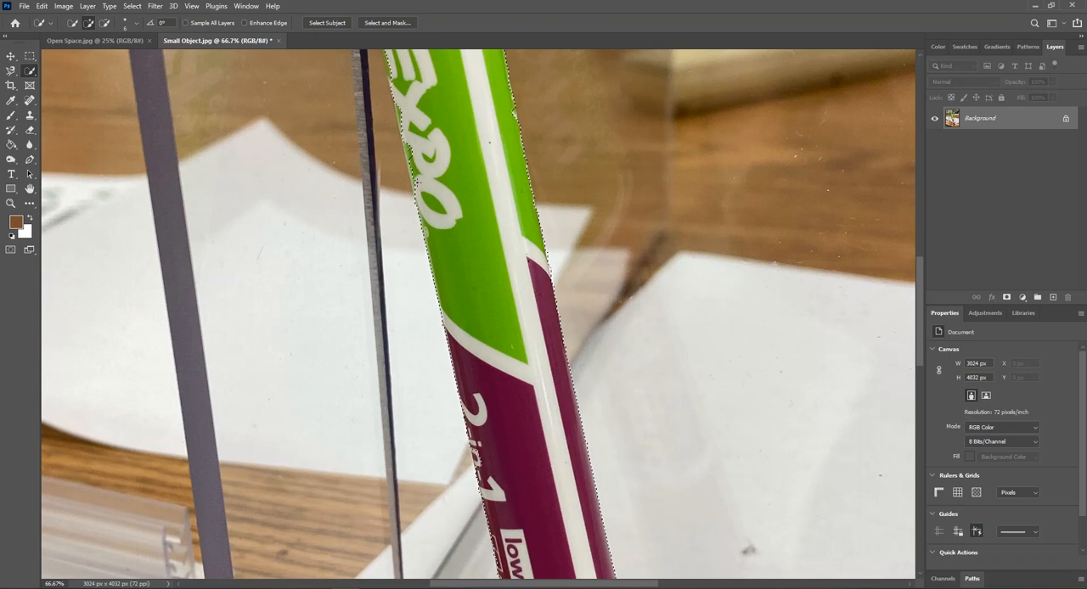
{"action": "left_click", "coordinate": [411, 146]}
{"action": "scroll", "coordinate": [396, 137], "scroll_direction": "up", "scroll_amount": 3}
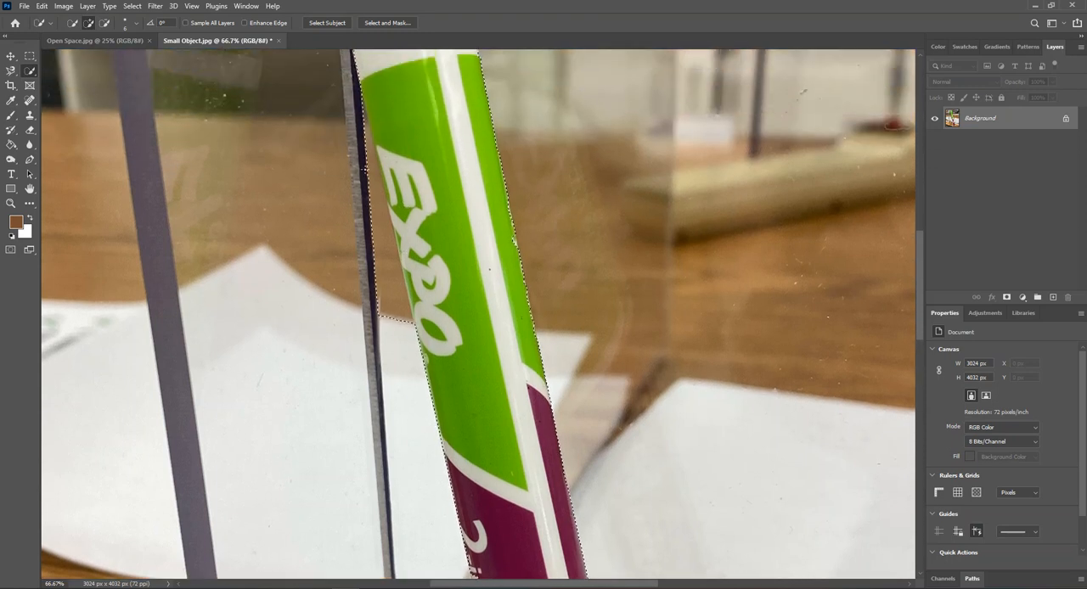
{"action": "key", "text": "ctrl+z"}
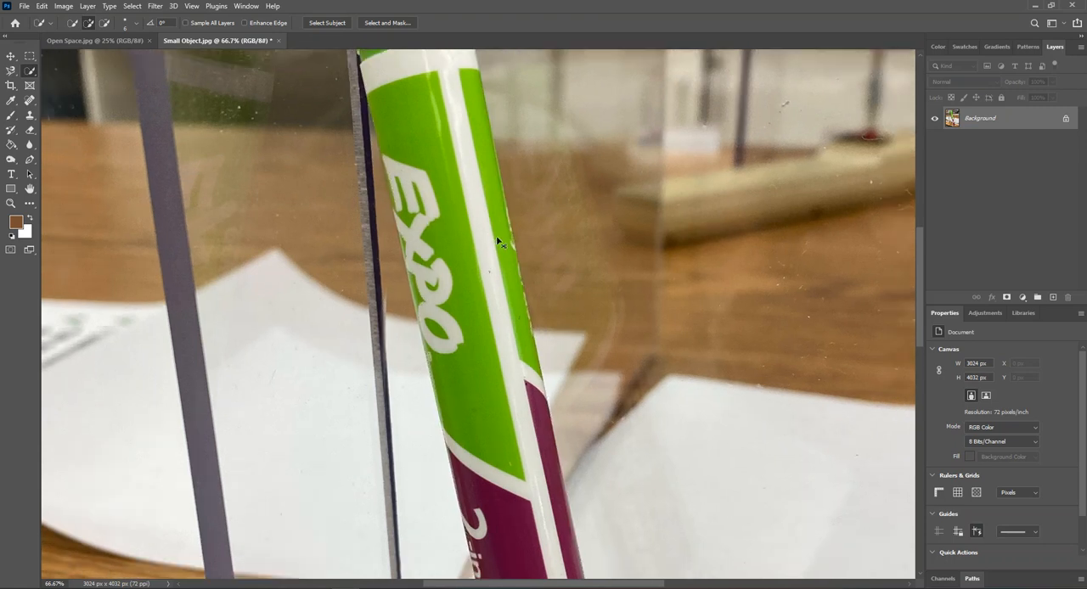
{"action": "scroll", "coordinate": [497, 242], "scroll_direction": "down", "scroll_amount": 3}
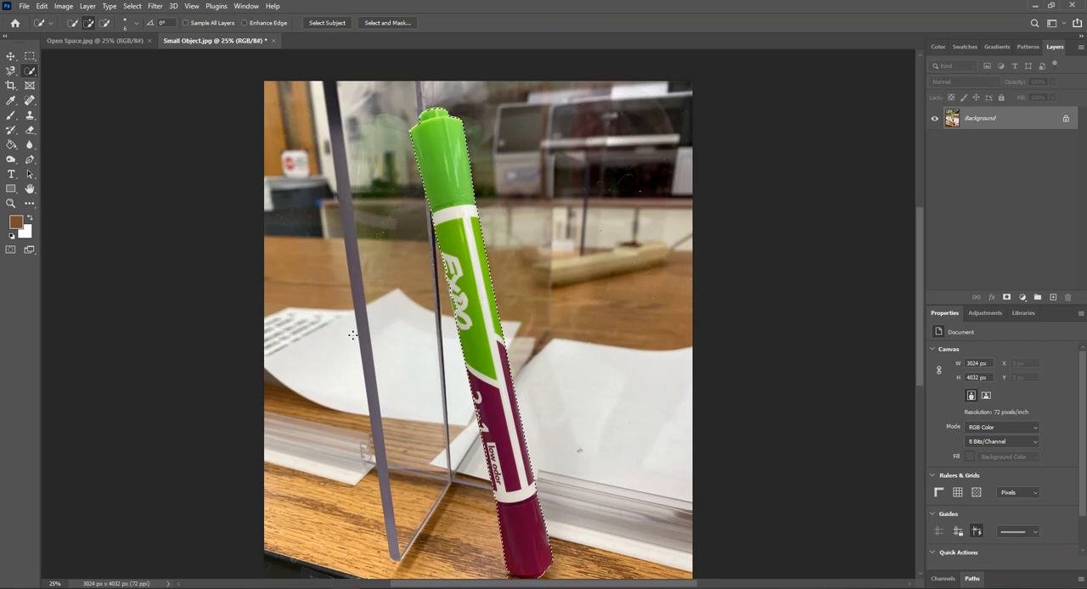
{"action": "scroll", "coordinate": [439, 421], "scroll_direction": "down", "scroll_amount": 2}
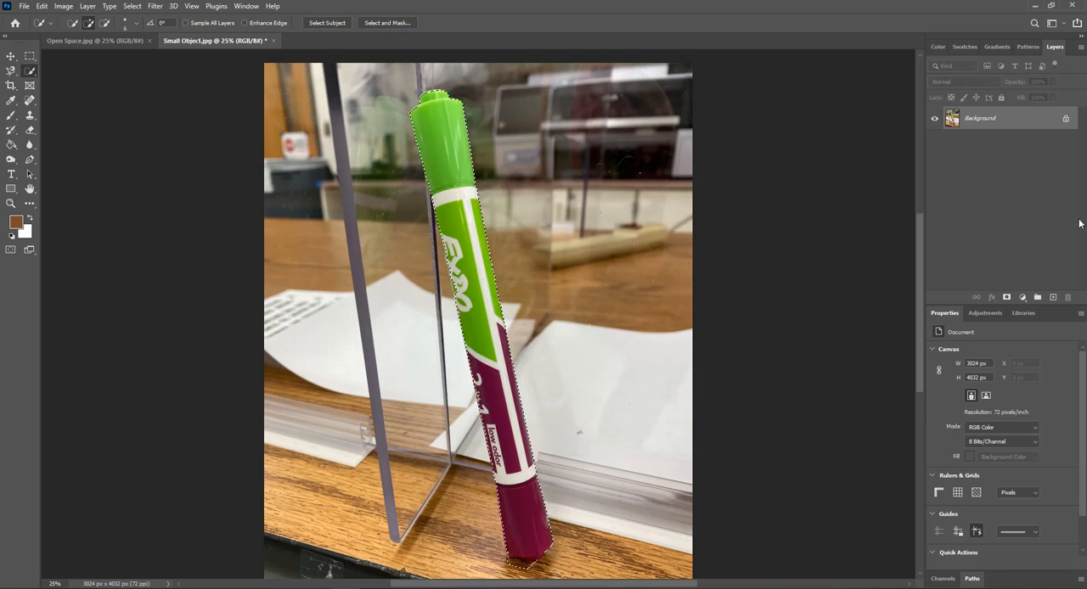
- Float the Layers panel over the canvas, make it taller, and add a layer mask from the marker selection
{"action": "left_click_drag", "start_coordinate": [1053, 46], "coordinate": [747, 84]}
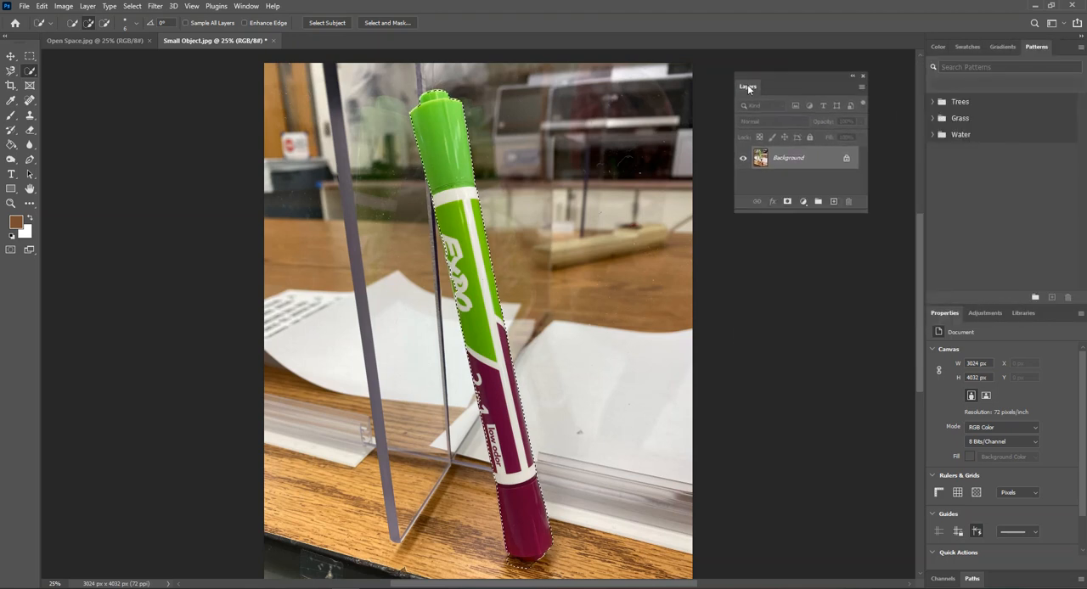
{"action": "left_click_drag", "start_coordinate": [796, 214], "coordinate": [815, 265]}
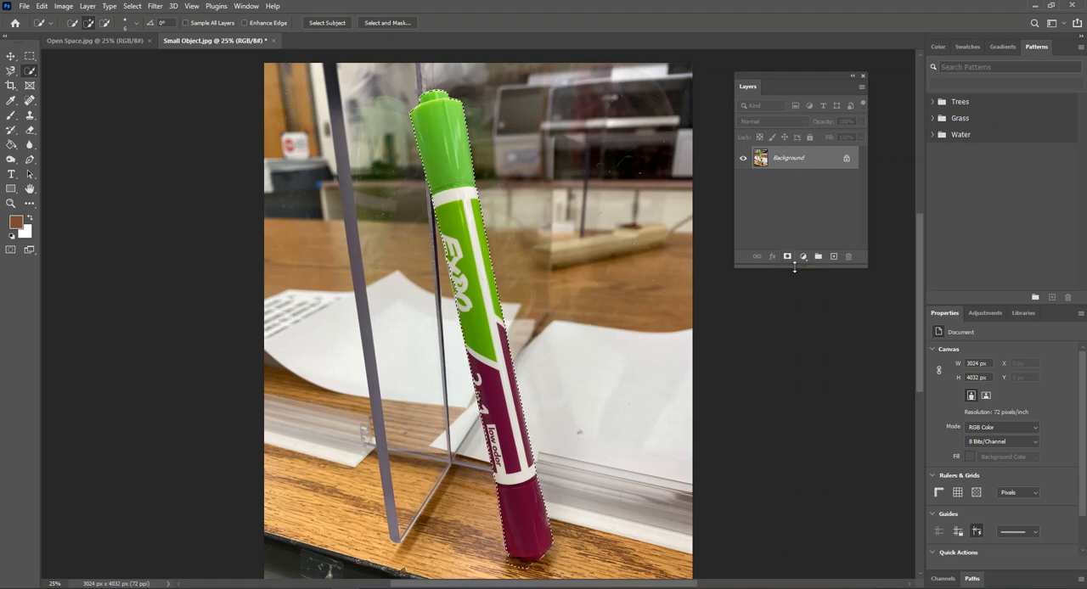
{"action": "left_click", "coordinate": [786, 256]}
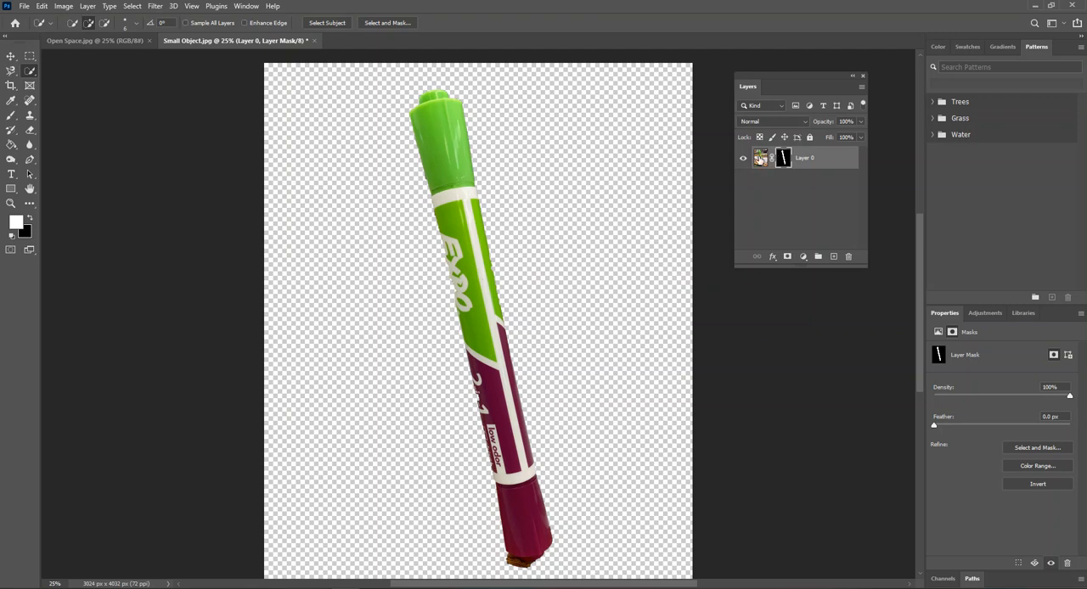
- Target Layer 0's mask rather than its image and ready the Brush tool with a size of 39 px
{"action": "left_click", "coordinate": [760, 158]}
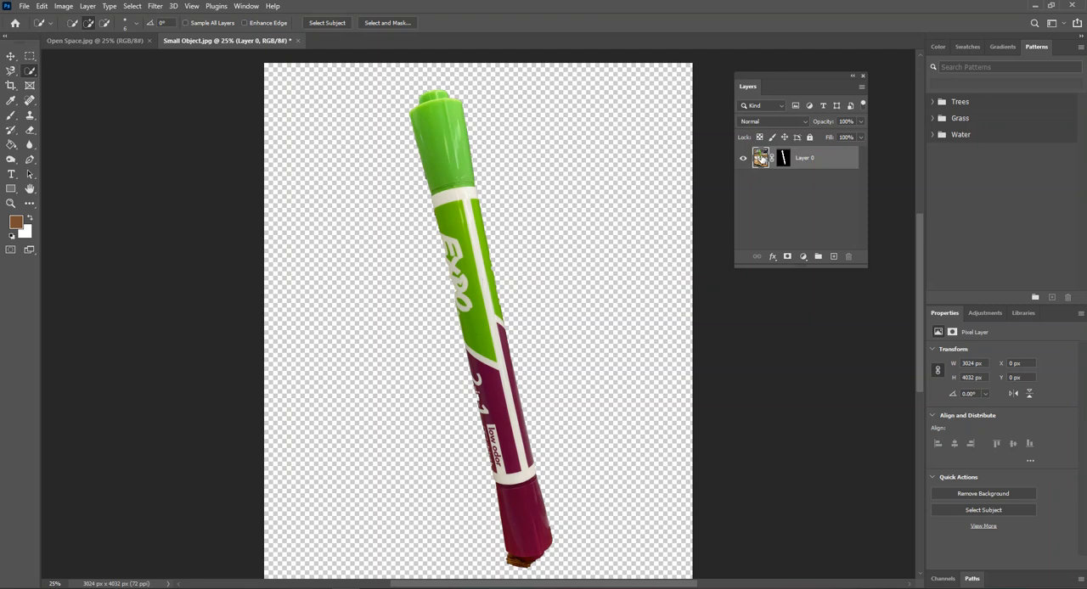
{"action": "left_click", "coordinate": [783, 159]}
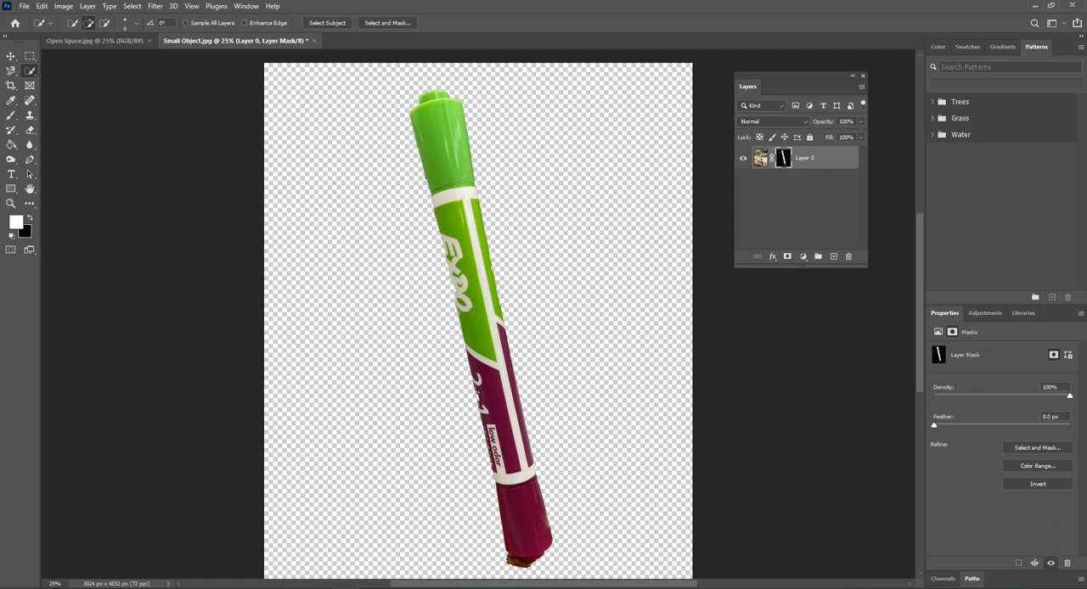
{"action": "left_click", "coordinate": [11, 117]}
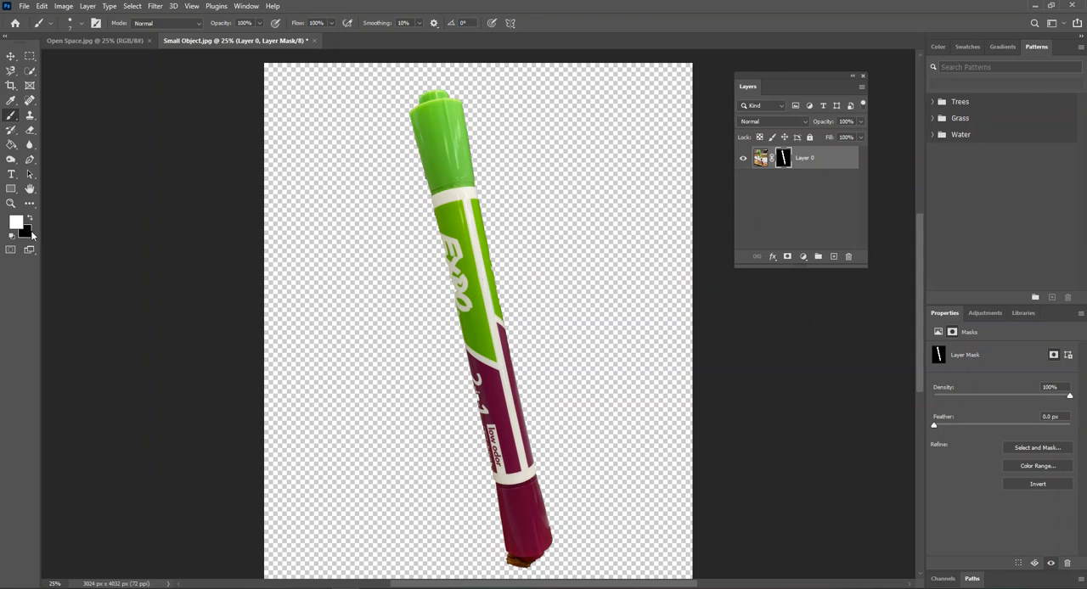
{"action": "left_click", "coordinate": [79, 24]}
{"action": "left_click", "coordinate": [77, 58]}
- Try painting white on the mask beside the marker to reveal the hidden paper, and undo the strokes
{"action": "left_click", "coordinate": [384, 300]}
{"action": "mouse_move", "coordinate": [375, 298]}
{"action": "left_mouse_down"}
{"action": "mouse_move", "coordinate": [390, 338]}
{"action": "mouse_move", "coordinate": [373, 340]}
{"action": "mouse_move", "coordinate": [390, 322]}
{"action": "left_mouse_up"}
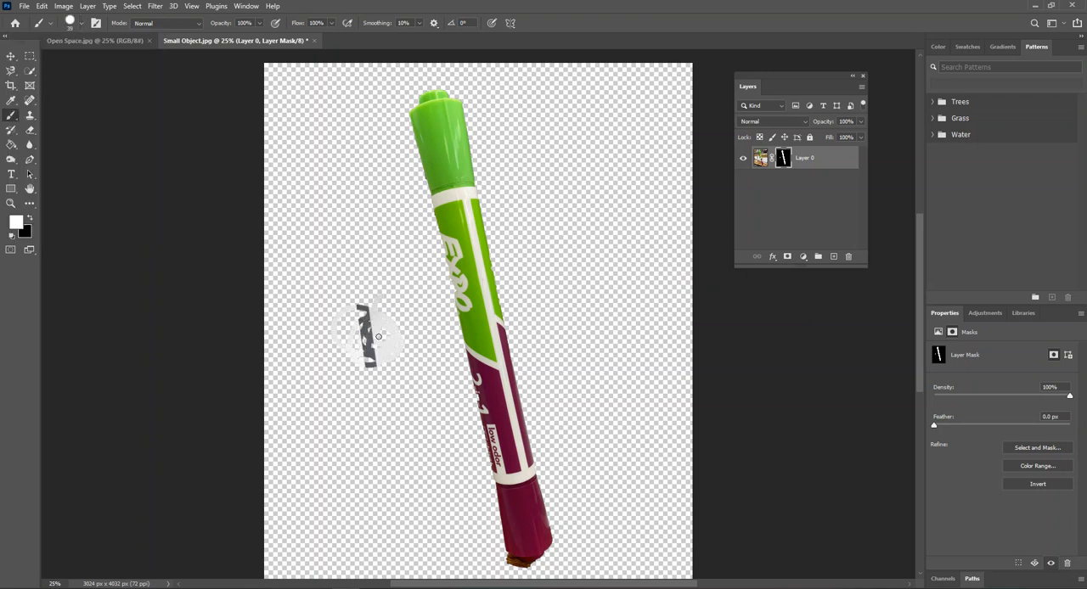
{"action": "key", "text": "ctrl+z"}
{"action": "key", "text": "ctrl+z"}
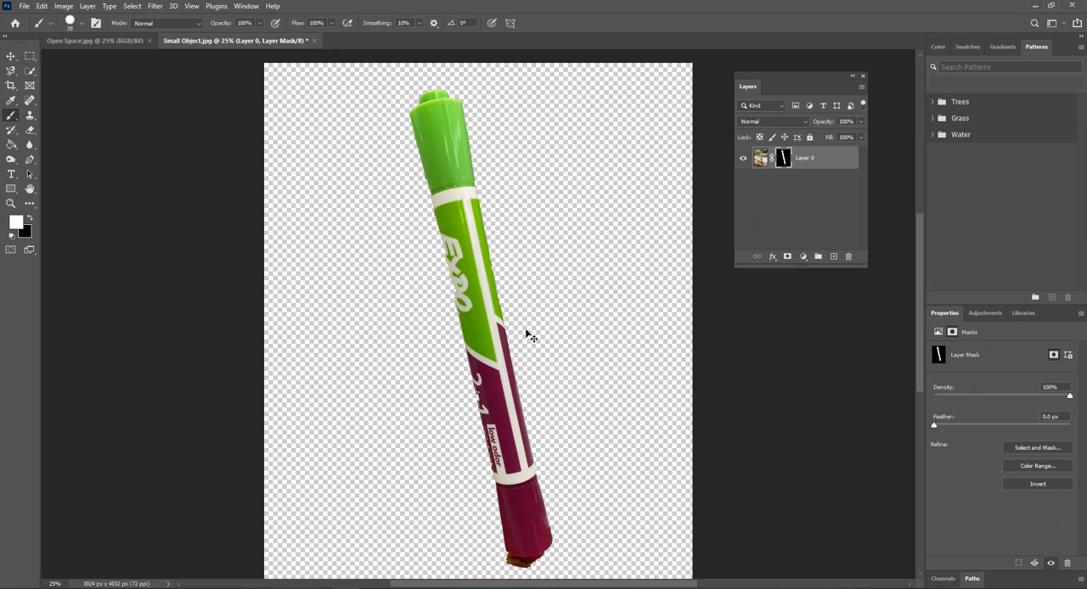
- Make black the foreground colour, test a mask stroke across the marker's purple part, and undo the stroke
{"action": "left_click", "coordinate": [30, 219]}
{"action": "left_click_drag", "start_coordinate": [498, 401], "coordinate": [527, 513]}
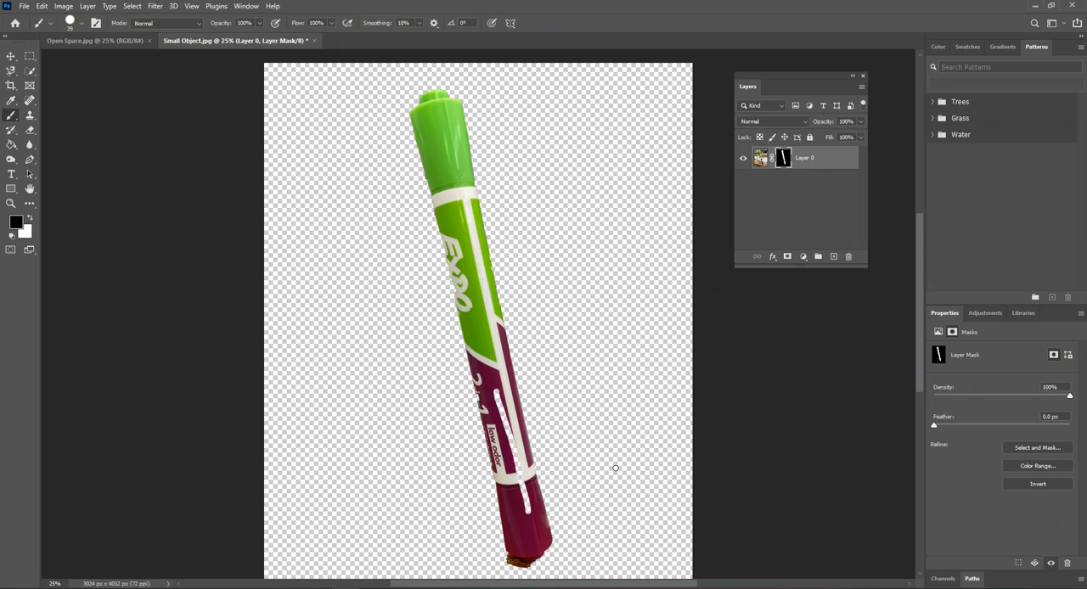
{"action": "key", "text": "ctrl+z"}
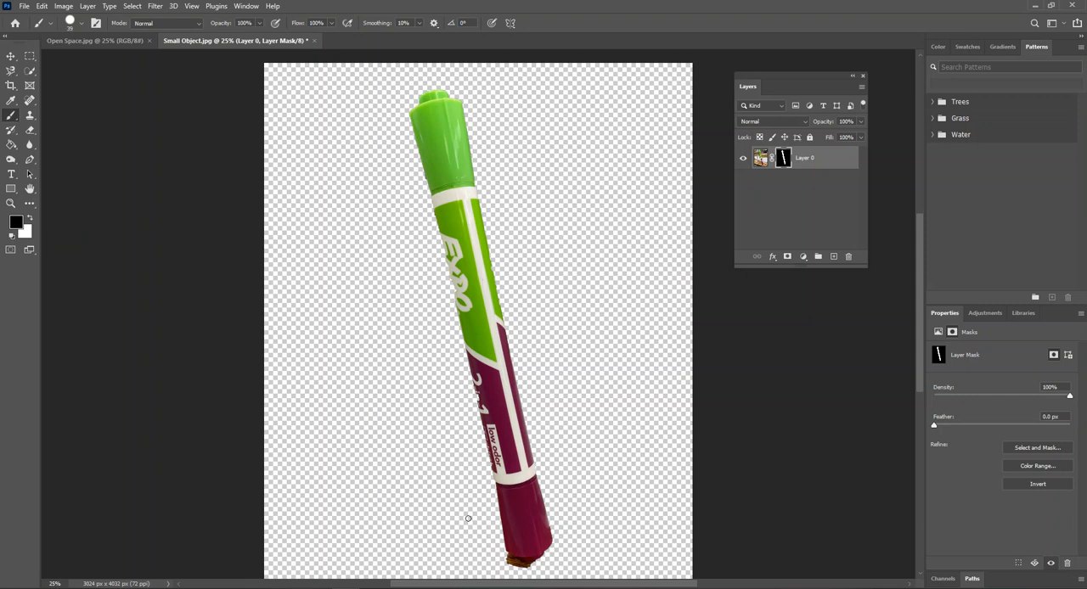
- Set the brush size to 34 px and paint black on the mask over the wood remnant below the purple cap
{"action": "key", "text": "ctrl+plus"}
{"action": "key", "text": "ctrl+plus"}
{"action": "key", "text": "ctrl+plus"}
{"action": "scroll", "coordinate": [498, 374], "scroll_direction": "down", "scroll_amount": 10}
{"action": "scroll", "coordinate": [507, 358], "scroll_direction": "down", "scroll_amount": 7}
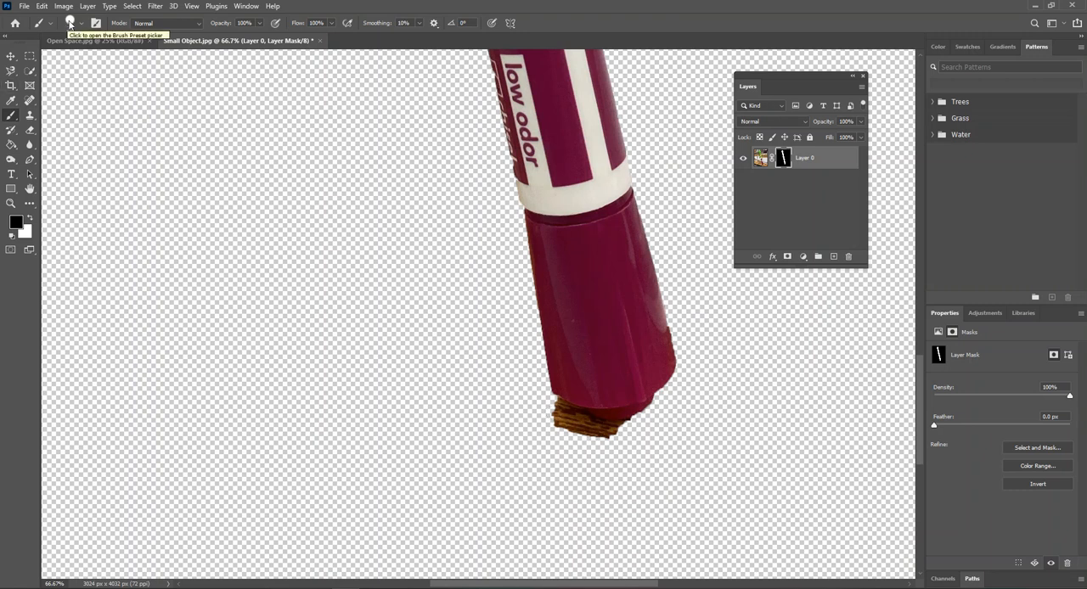
{"action": "left_click", "coordinate": [70, 25]}
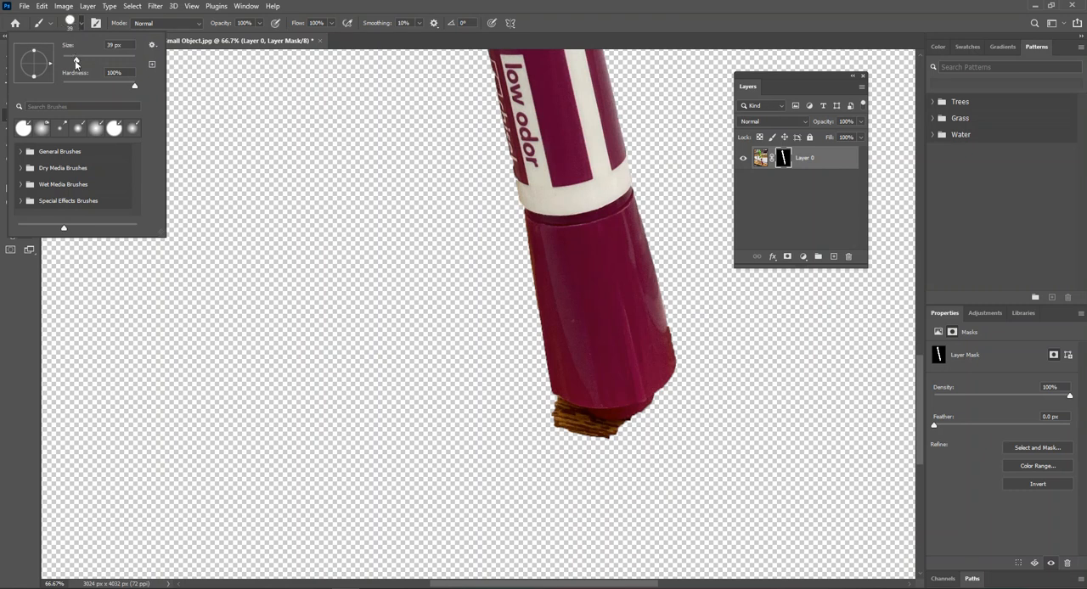
{"action": "left_click_drag", "start_coordinate": [77, 62], "coordinate": [91, 60]}
{"action": "left_click_drag", "start_coordinate": [75, 61], "coordinate": [79, 60]}
{"action": "left_click", "coordinate": [552, 407]}
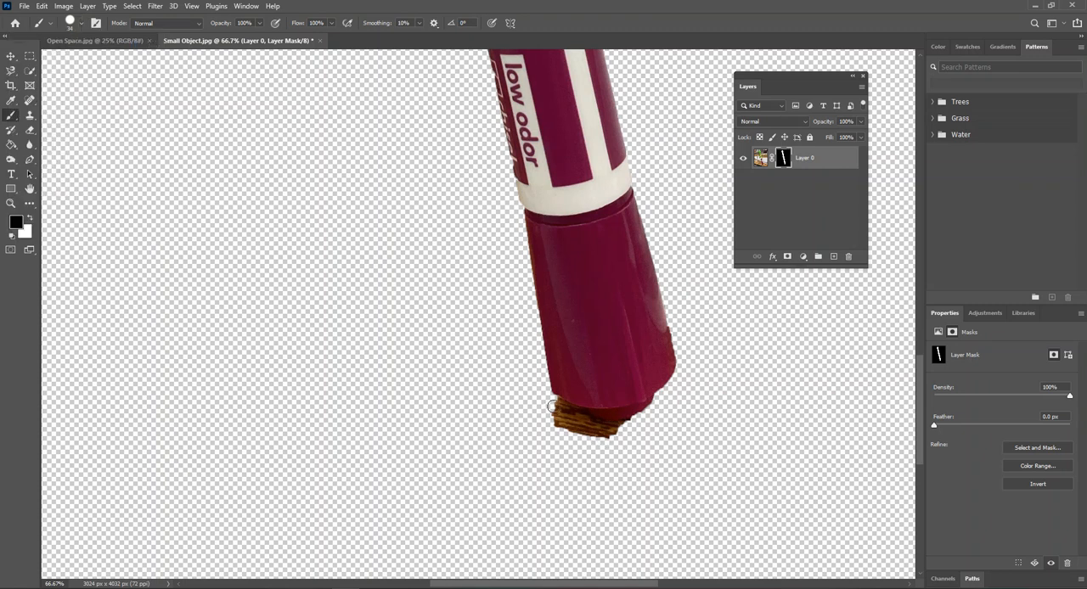
{"action": "mouse_move", "coordinate": [552, 402]}
{"action": "left_mouse_down"}
{"action": "mouse_move", "coordinate": [599, 427]}
{"action": "mouse_move", "coordinate": [635, 426]}
{"action": "mouse_move", "coordinate": [604, 433]}
{"action": "mouse_move", "coordinate": [562, 417]}
{"action": "mouse_move", "coordinate": [592, 432]}
{"action": "mouse_move", "coordinate": [647, 418]}
{"action": "left_mouse_up"}
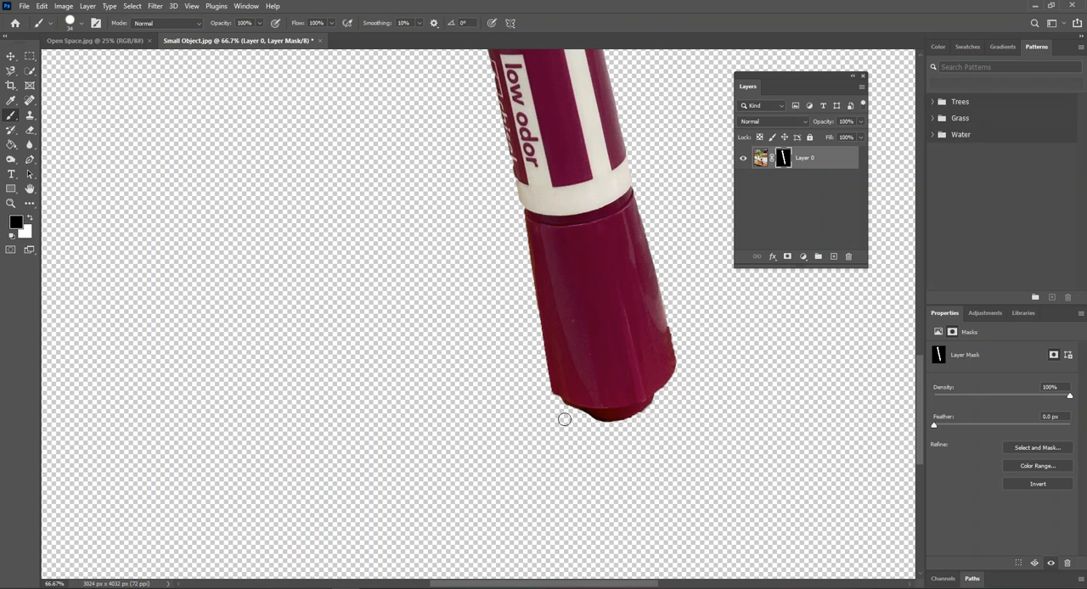
- Paint white on the mask along the marker's left edge to restore the missing parts beside the 2-in-1 and EXPO lettering
{"action": "scroll", "coordinate": [484, 382], "scroll_direction": "up", "scroll_amount": 5}
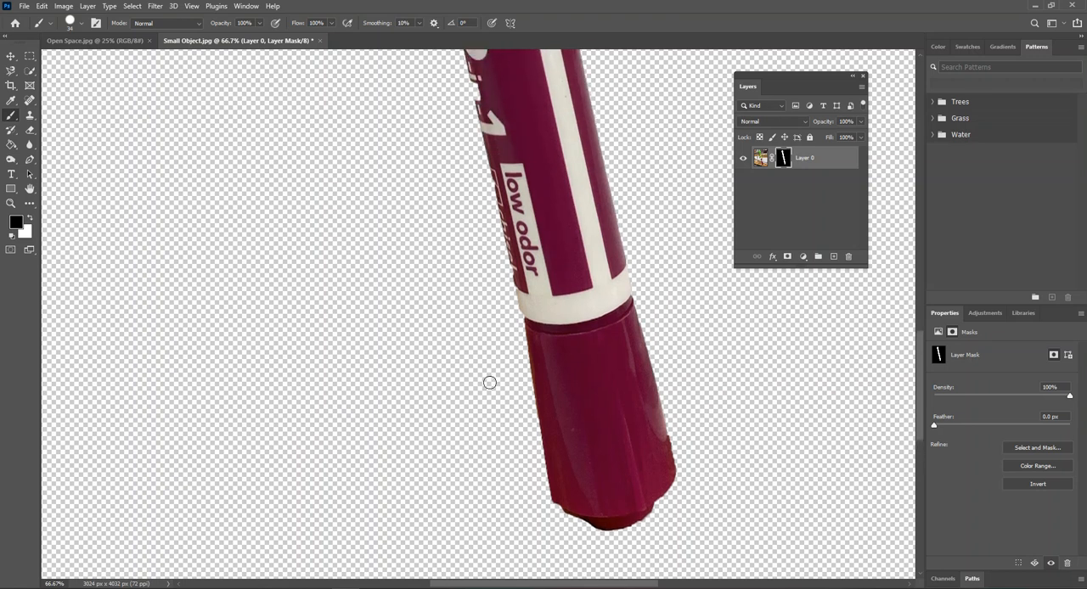
{"action": "scroll", "coordinate": [491, 382], "scroll_direction": "up", "scroll_amount": 5}
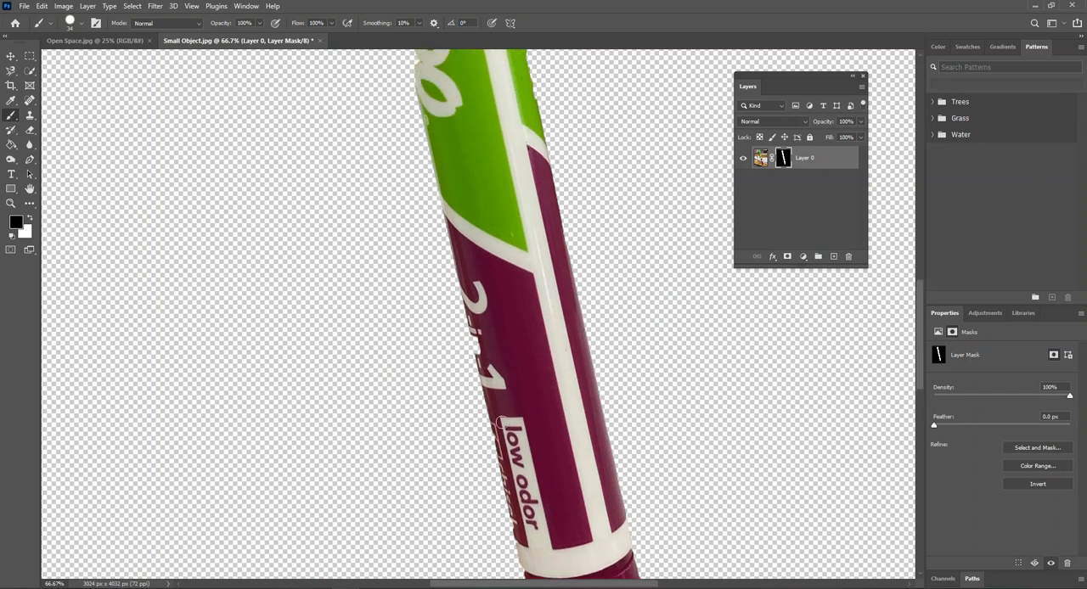
{"action": "left_click", "coordinate": [31, 218]}
{"action": "left_click_drag", "start_coordinate": [474, 328], "coordinate": [480, 355]}
{"action": "scroll", "coordinate": [510, 328], "scroll_direction": "up", "scroll_amount": 5}
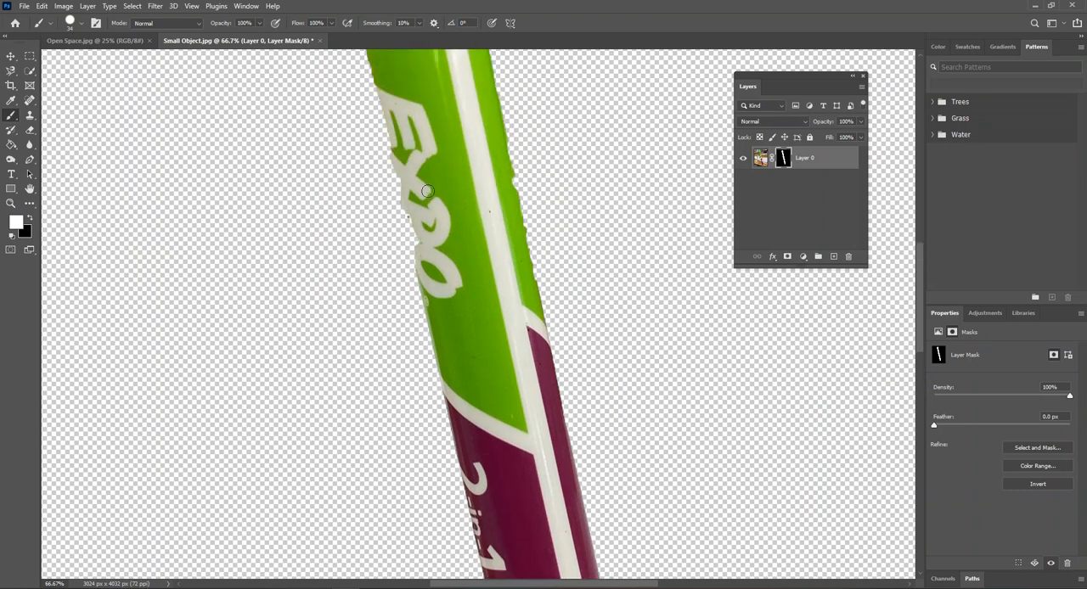
{"action": "left_click_drag", "start_coordinate": [401, 152], "coordinate": [421, 263]}
{"action": "scroll", "coordinate": [433, 222], "scroll_direction": "up", "scroll_amount": 3}
{"action": "left_click_drag", "start_coordinate": [368, 124], "coordinate": [428, 382]}
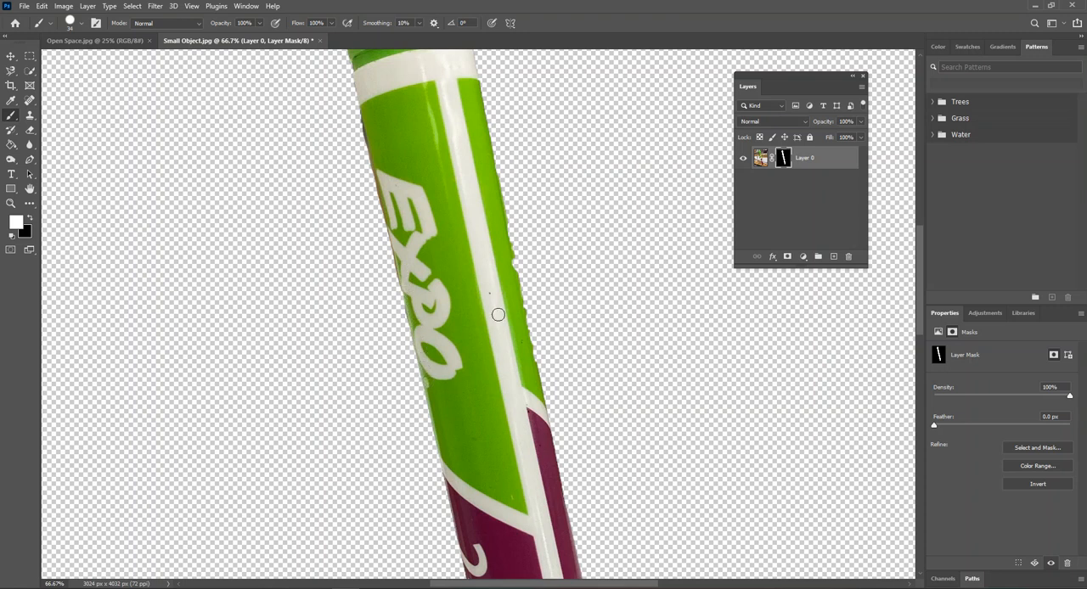
- Restore the green section's right edge with white on the mask, and paint the excess background along the edges out with black
{"action": "mouse_move", "coordinate": [505, 252]}
{"action": "left_mouse_down"}
{"action": "mouse_move", "coordinate": [531, 370]}
{"action": "mouse_move", "coordinate": [494, 161]}
{"action": "left_mouse_up"}
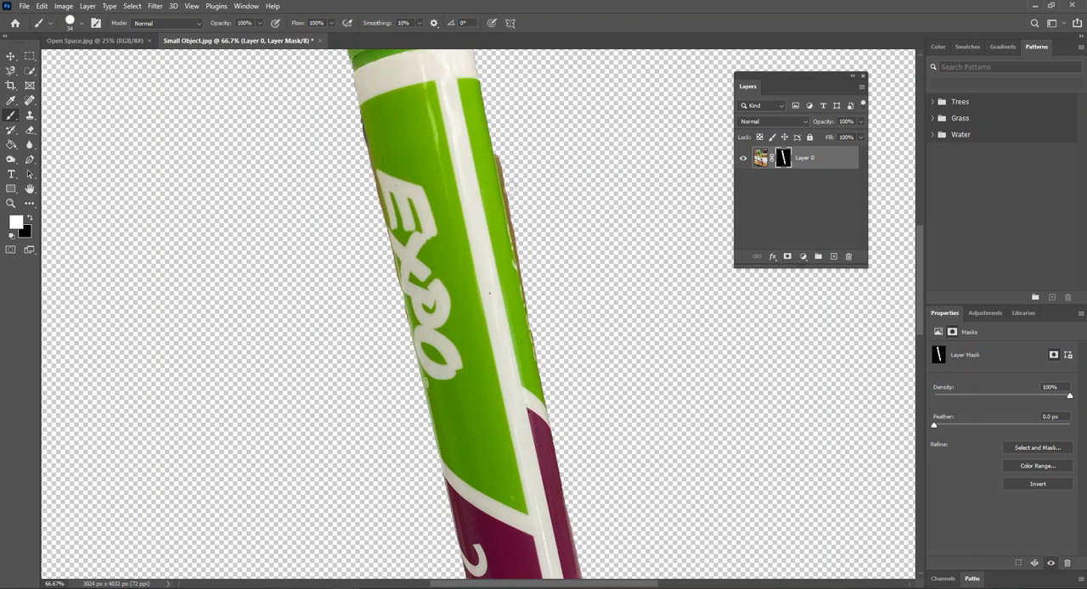
{"action": "left_click", "coordinate": [30, 217]}
{"action": "left_click_drag", "start_coordinate": [505, 171], "coordinate": [533, 316]}
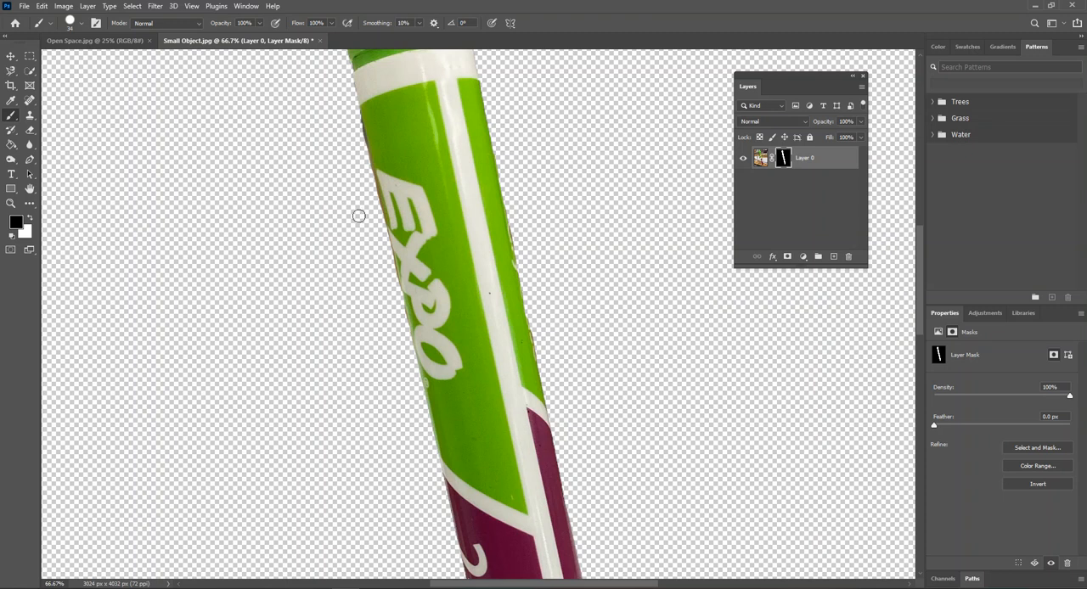
{"action": "mouse_move", "coordinate": [351, 112]}
{"action": "left_mouse_down"}
{"action": "mouse_move", "coordinate": [361, 147]}
{"action": "mouse_move", "coordinate": [352, 106]}
{"action": "left_mouse_up"}
{"action": "left_click", "coordinate": [30, 217]}
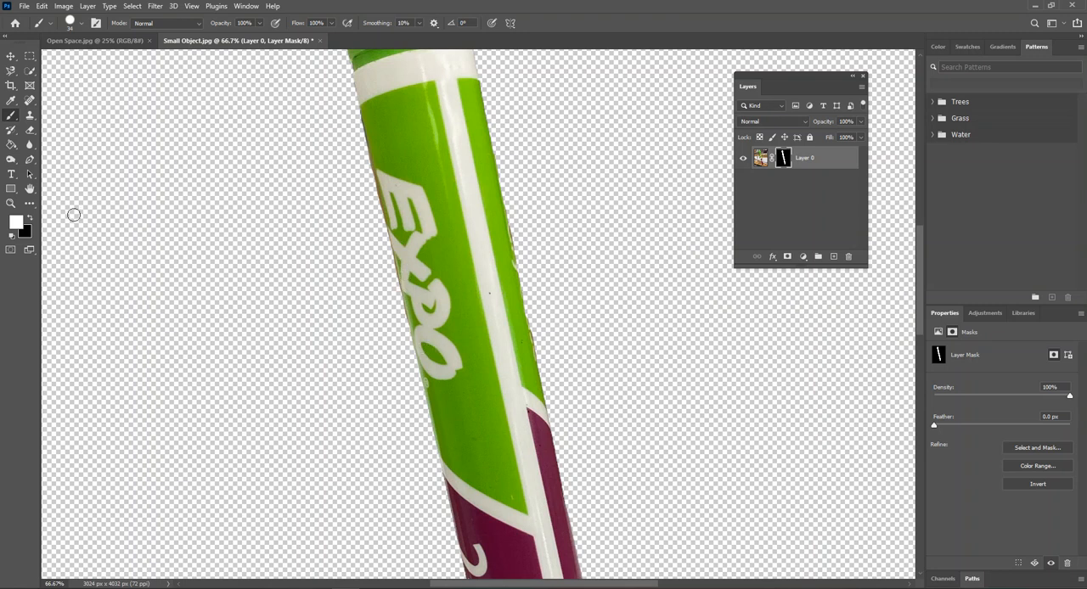
{"action": "left_click", "coordinate": [30, 218]}
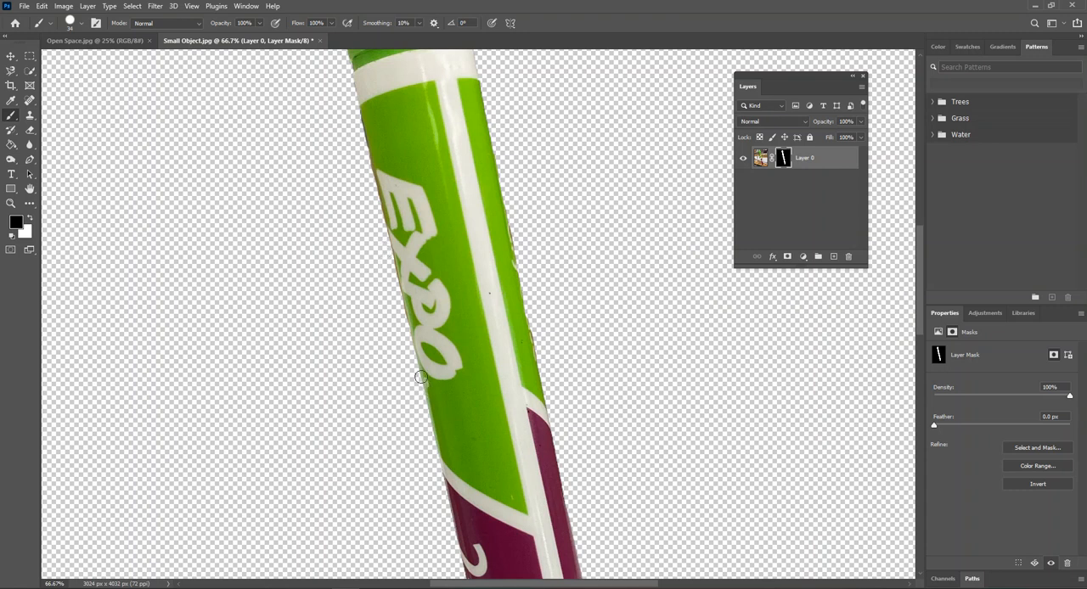
{"action": "key", "text": "ctrl+minus"}
{"action": "key", "text": "ctrl+minus"}
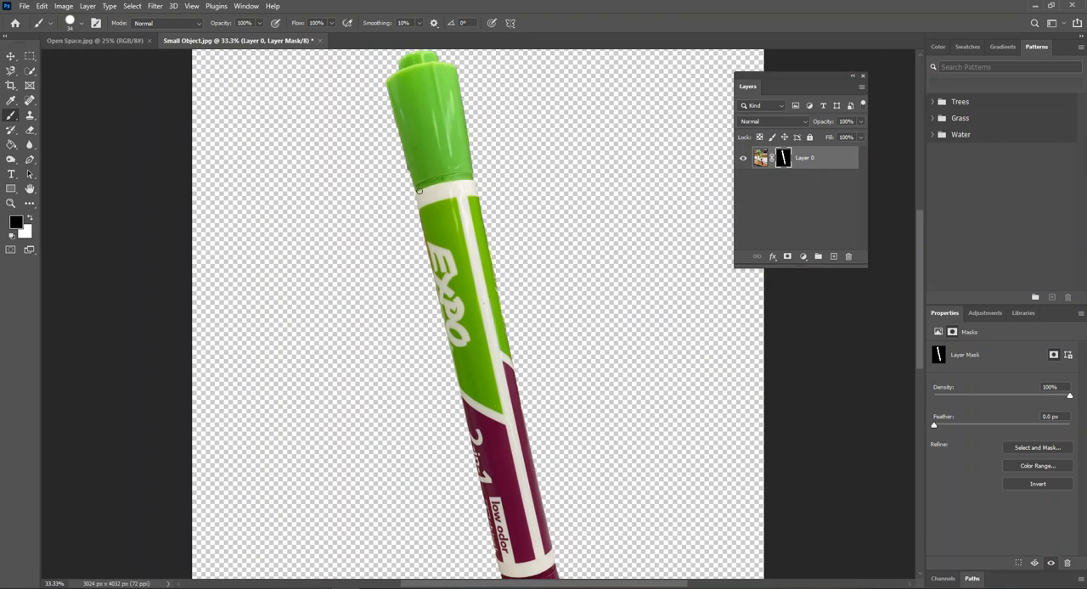
{"action": "key", "text": "ctrl+minus"}
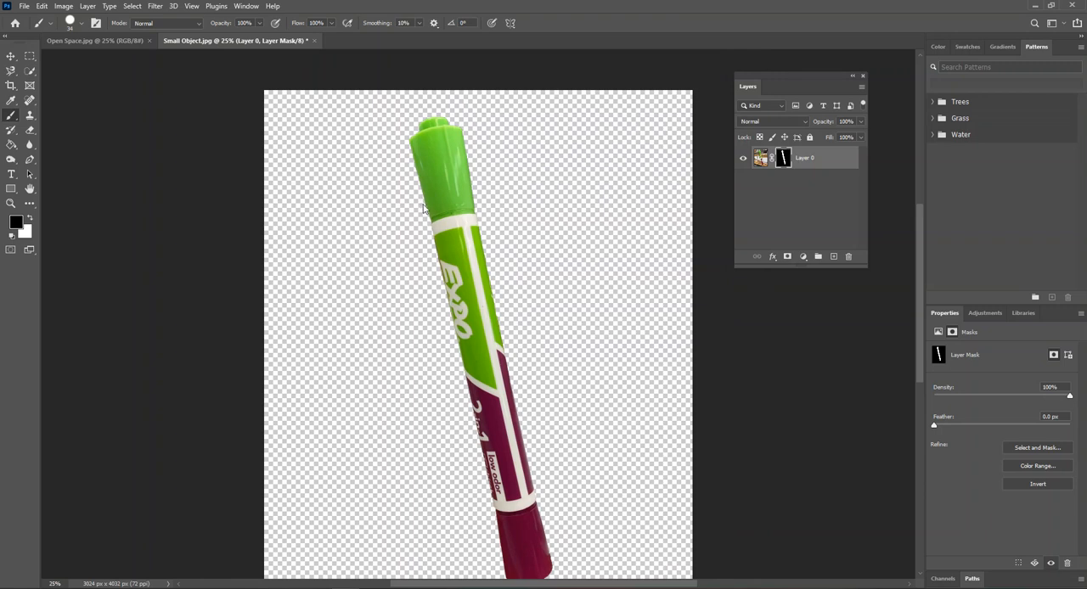
{"action": "scroll", "coordinate": [518, 339], "scroll_direction": "down", "scroll_amount": 3}
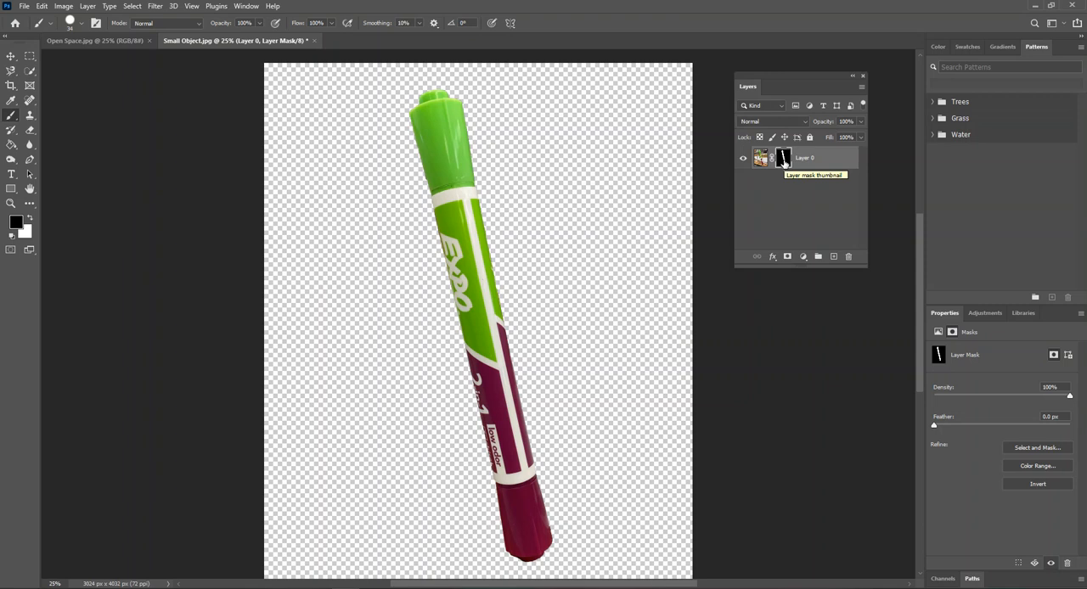
- Apply the layer mask permanently to Layer 0 in Small Object.jpg
{"action": "right_click", "coordinate": [783, 161]}
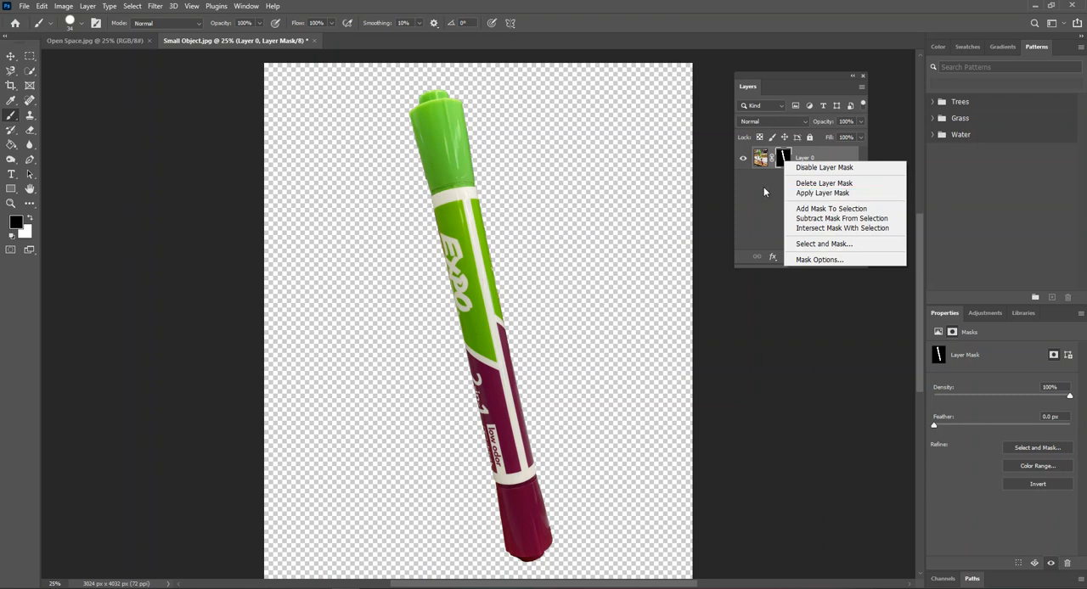
{"action": "right_click", "coordinate": [758, 158]}
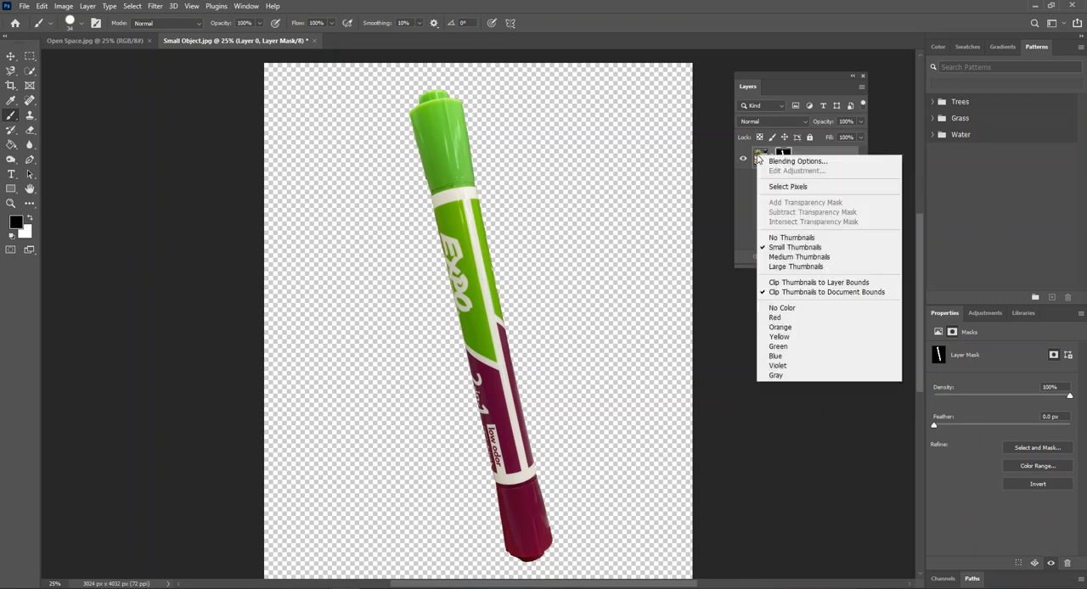
{"action": "right_click", "coordinate": [747, 200]}
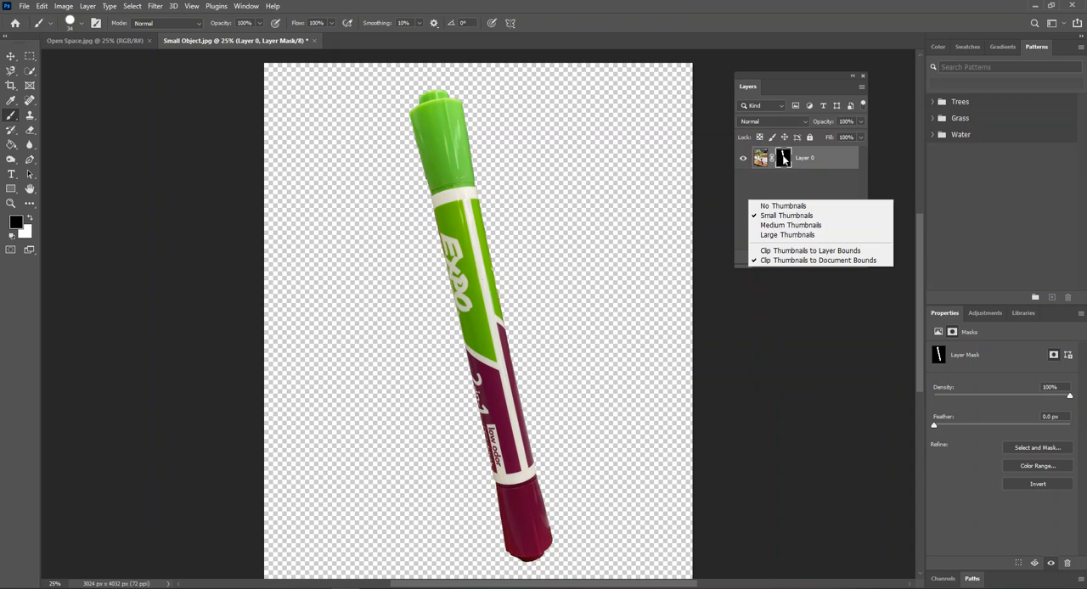
{"action": "right_click", "coordinate": [782, 160]}
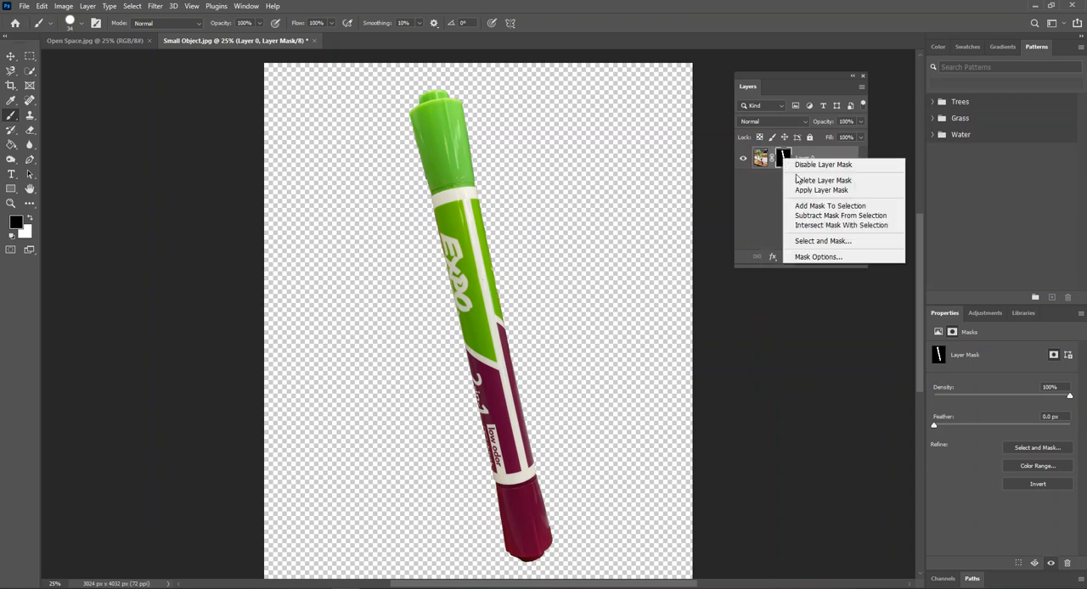
{"action": "left_click", "coordinate": [806, 194]}
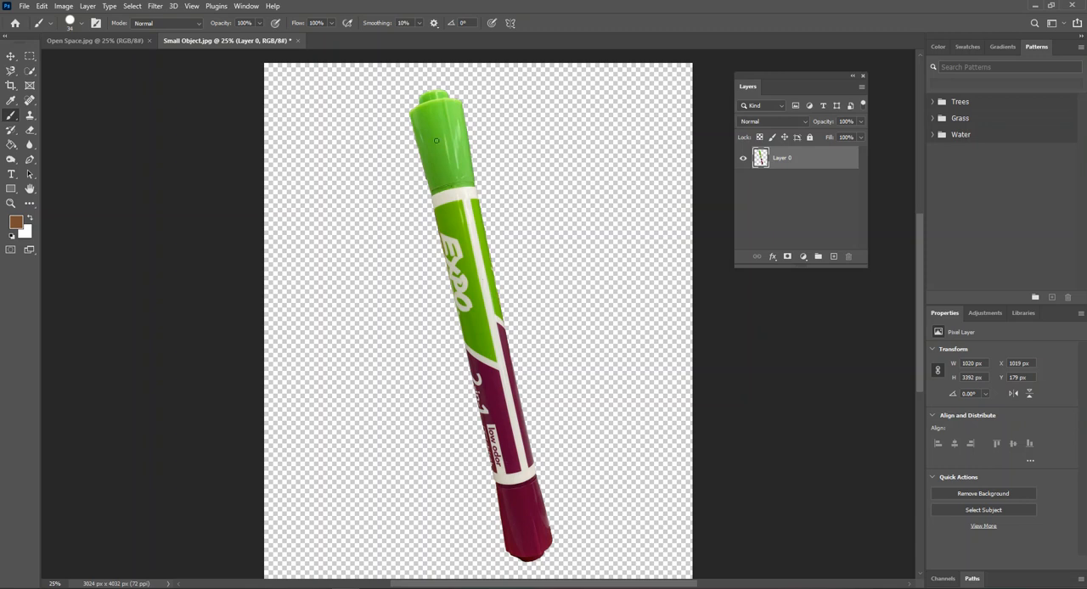
- Select the entire canvas of Small Object.jpg and copy the cut-out marker
{"action": "scroll", "coordinate": [437, 146], "scroll_direction": "down", "scroll_amount": 1}
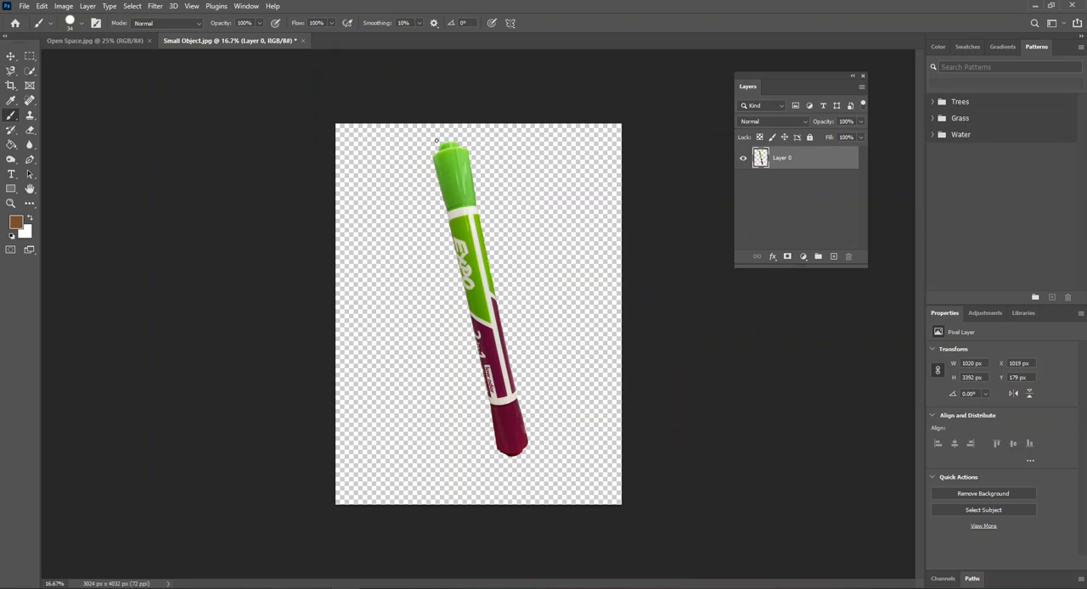
{"action": "left_click", "coordinate": [68, 42]}
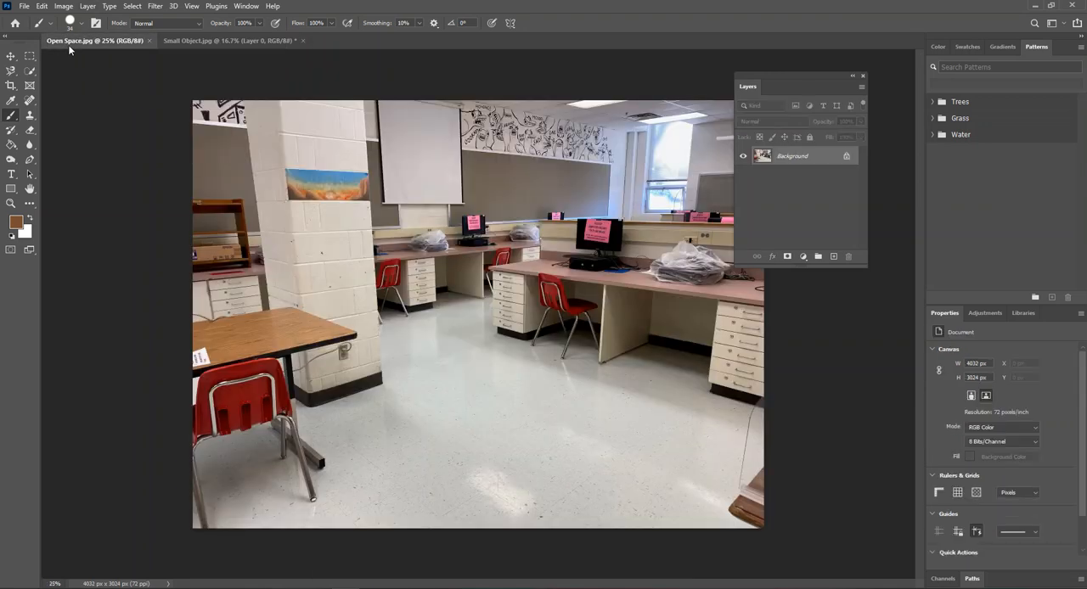
{"action": "left_click", "coordinate": [210, 40]}
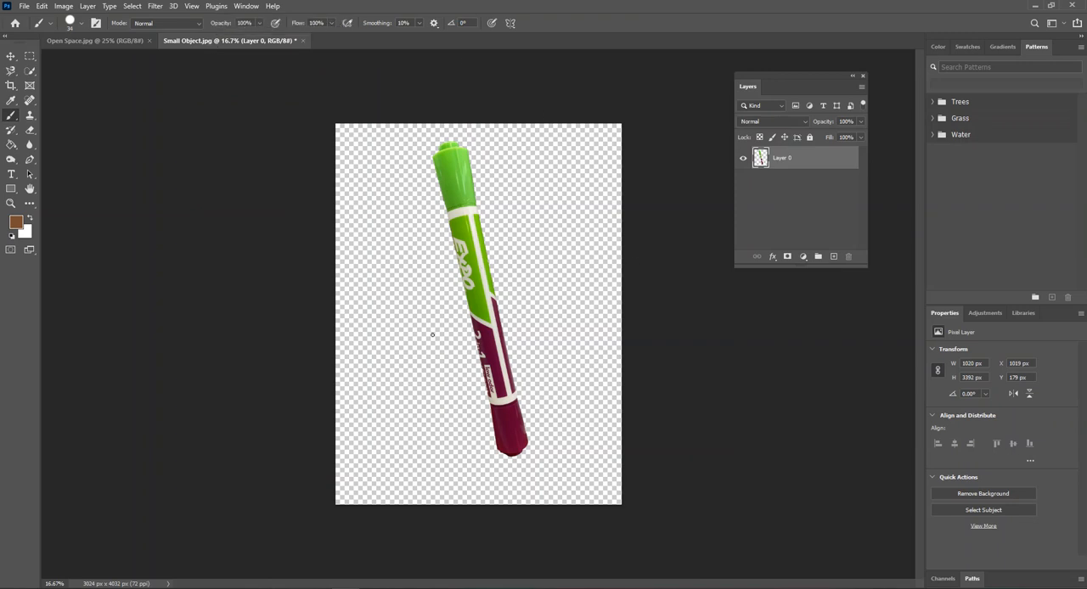
{"action": "left_click", "coordinate": [133, 7]}
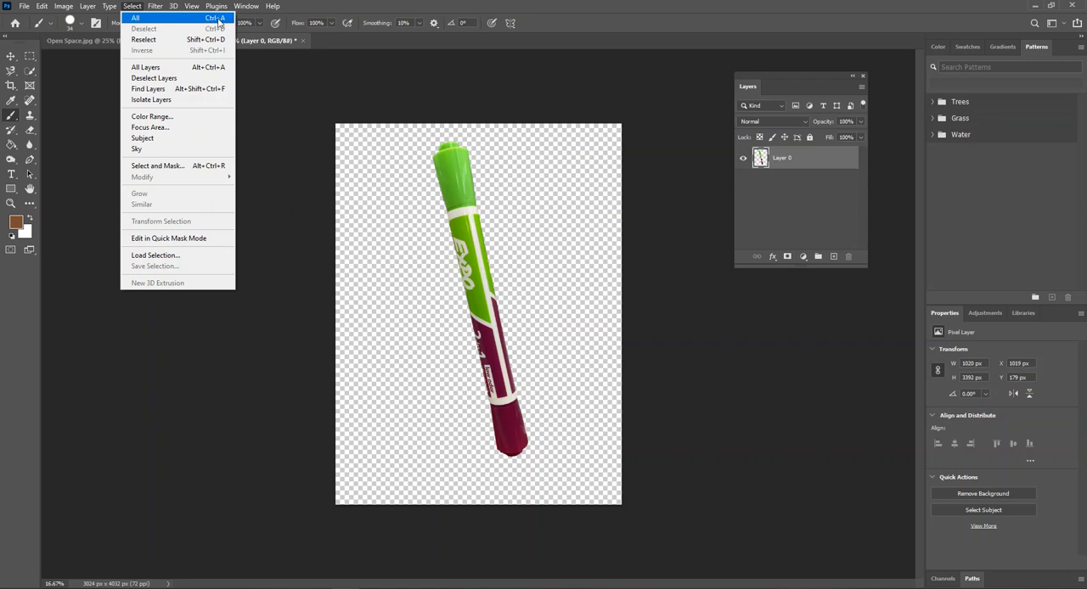
{"action": "left_click", "coordinate": [172, 21]}
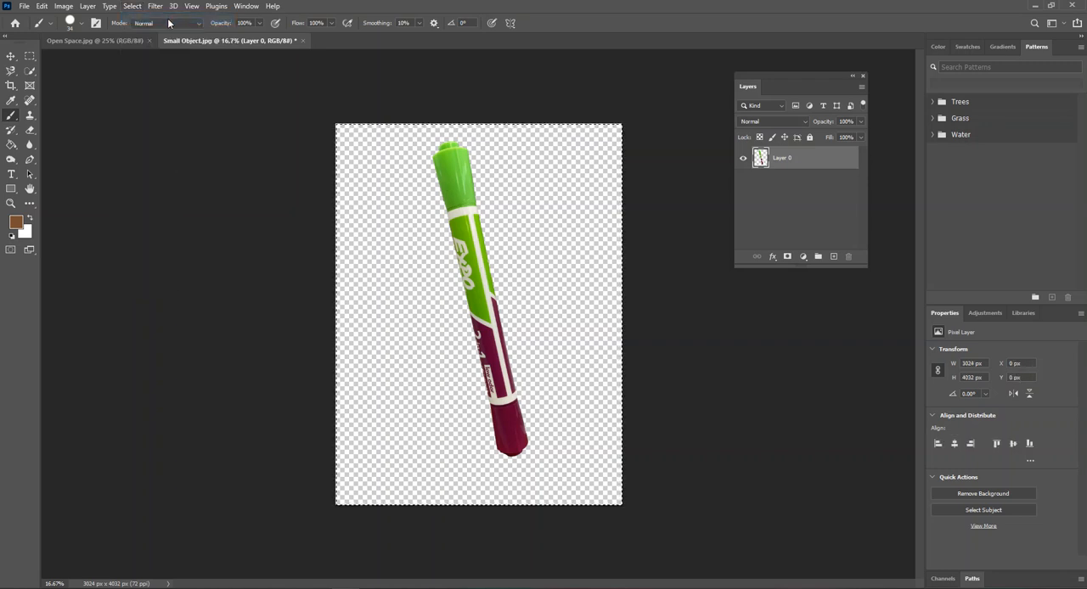
{"action": "left_click", "coordinate": [43, 8]}
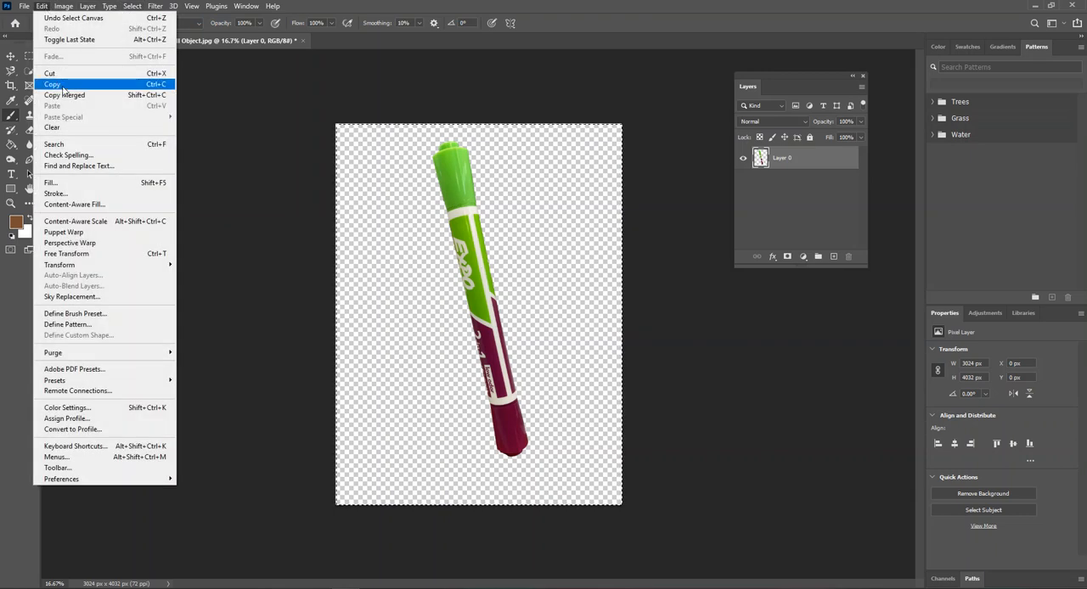
{"action": "left_click", "coordinate": [155, 86]}
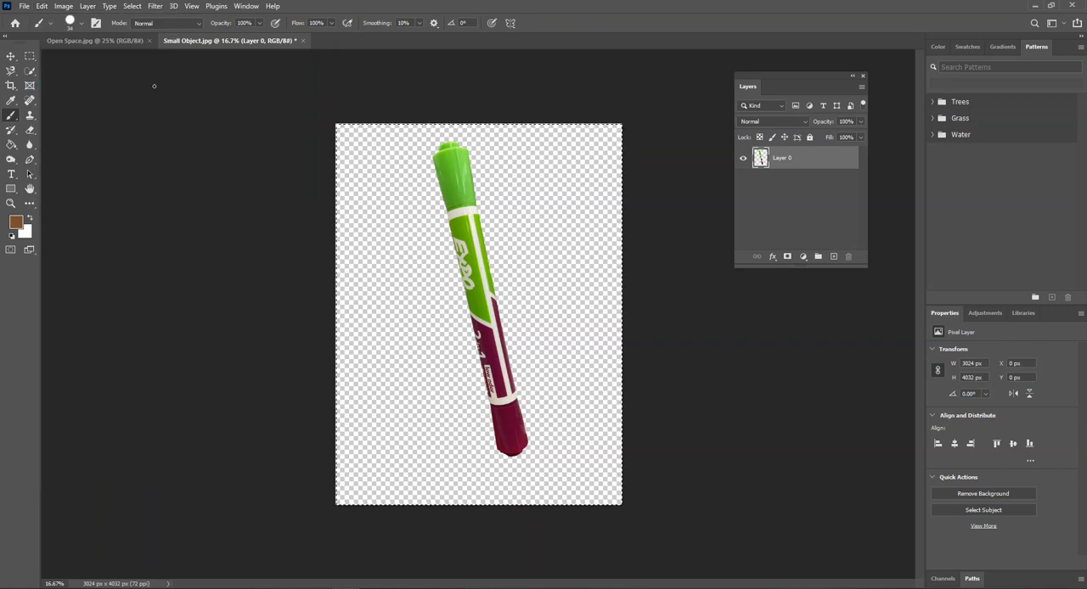
- Paste the marker into Open Space.jpg and move it over the edge of the white brick pillar
{"action": "left_click", "coordinate": [76, 43]}
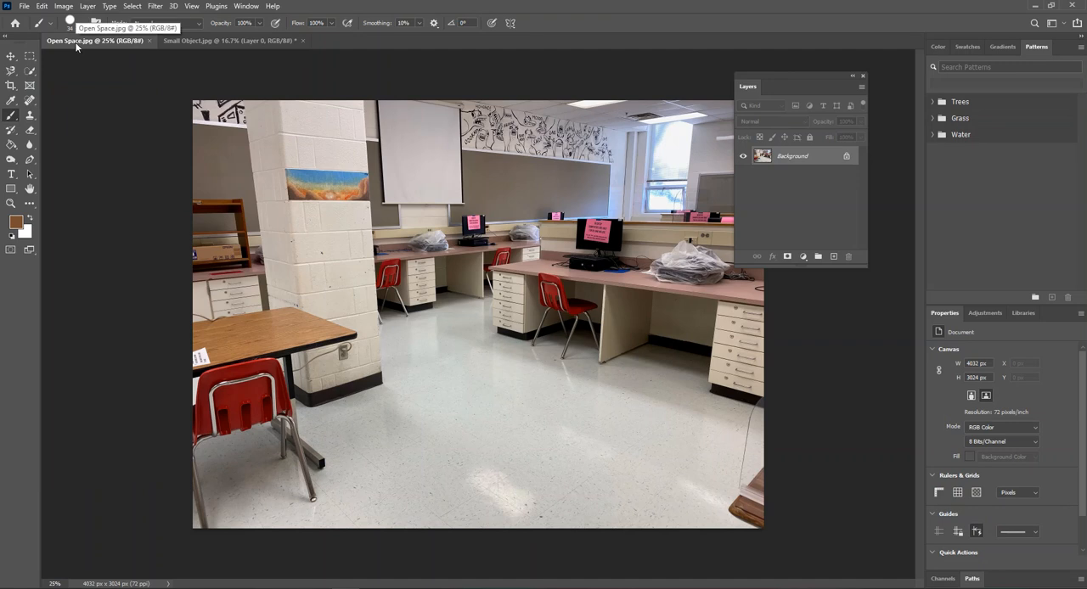
{"action": "left_click", "coordinate": [46, 8]}
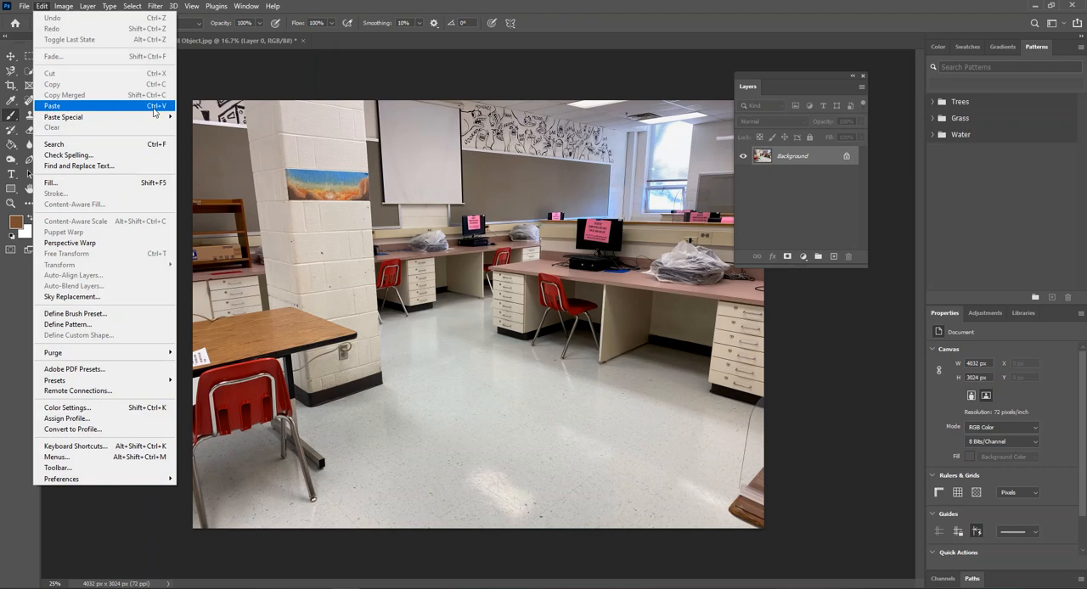
{"action": "left_click", "coordinate": [135, 106]}
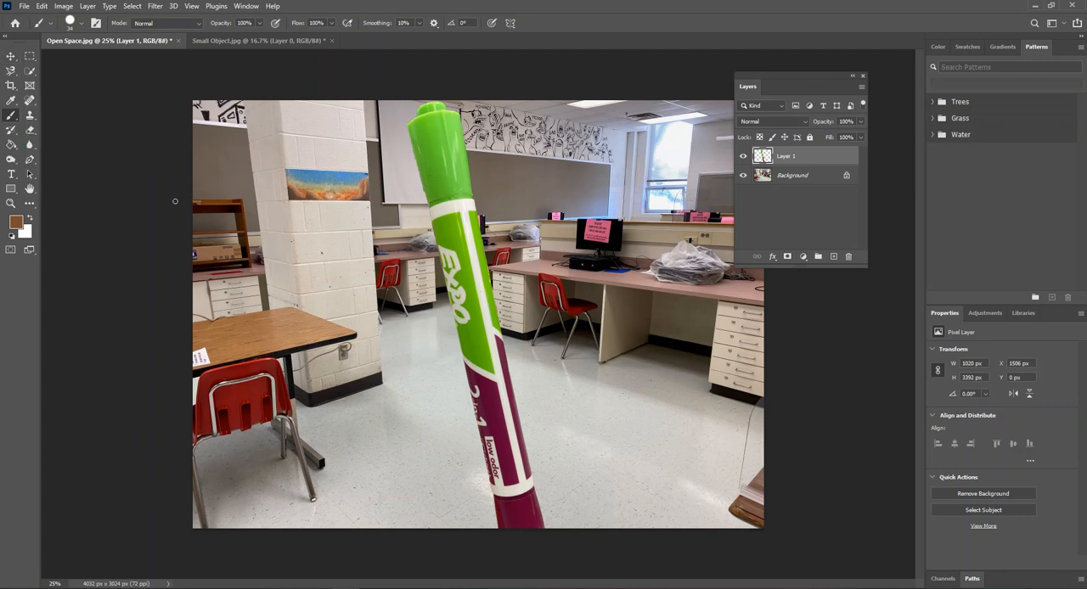
{"action": "left_click", "coordinate": [13, 57]}
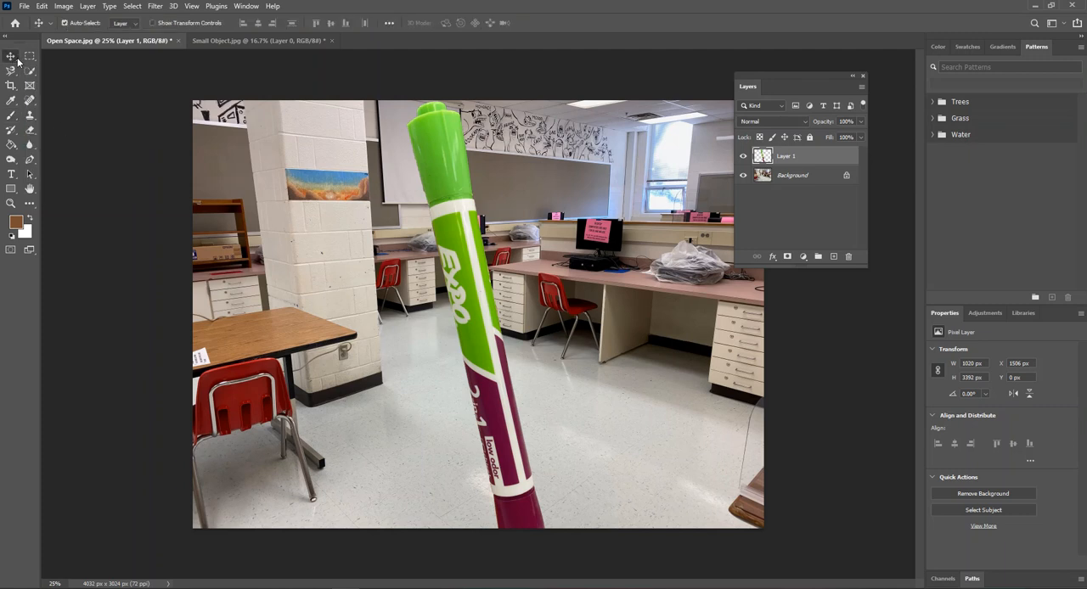
{"action": "mouse_move", "coordinate": [490, 339]}
{"action": "left_mouse_down"}
{"action": "mouse_move", "coordinate": [365, 270]}
{"action": "mouse_move", "coordinate": [372, 248]}
{"action": "mouse_move", "coordinate": [396, 283]}
{"action": "mouse_move", "coordinate": [423, 291]}
{"action": "mouse_move", "coordinate": [384, 260]}
{"action": "mouse_move", "coordinate": [445, 284]}
{"action": "mouse_move", "coordinate": [429, 262]}
{"action": "mouse_move", "coordinate": [384, 266]}
{"action": "left_mouse_up"}
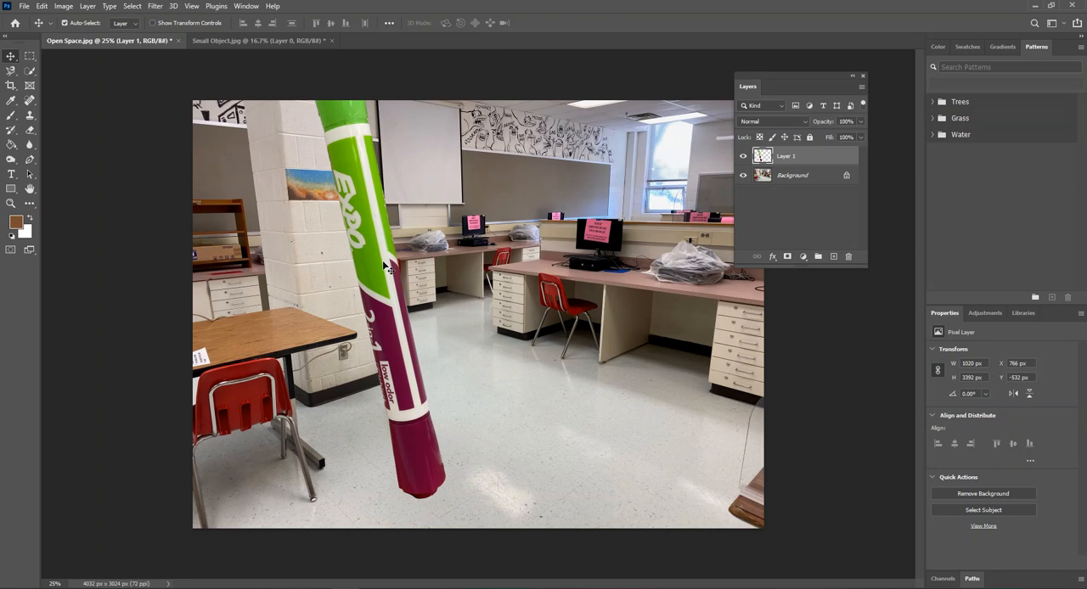
{"action": "left_click_drag", "start_coordinate": [387, 267], "coordinate": [407, 288]}
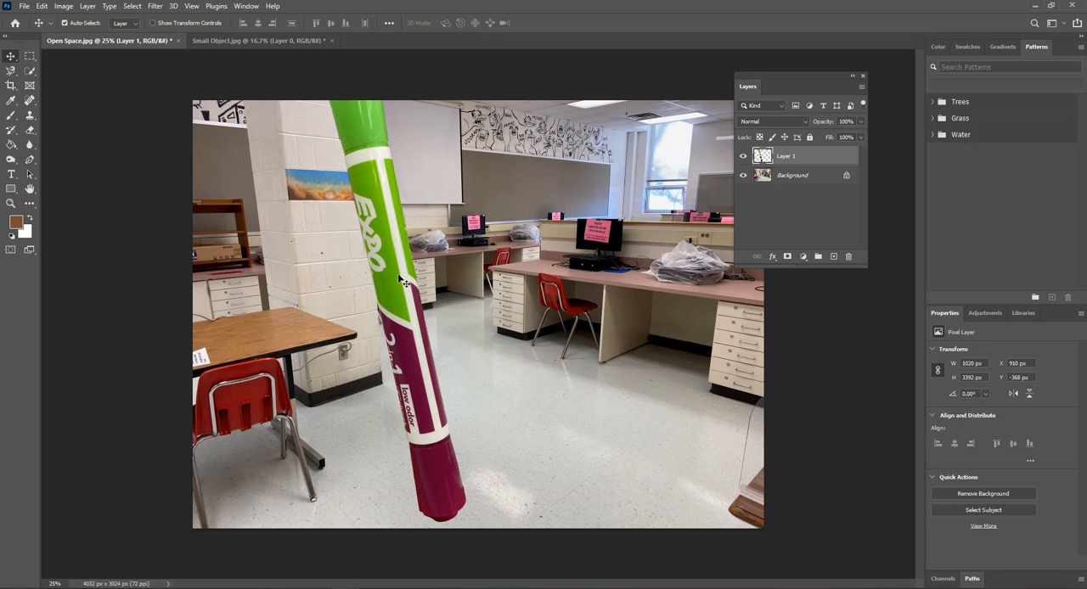
- Scale the marker to about 78.8% with Free Transform and position it leaning against the pillar with its purple cap on the floor
{"action": "left_click", "coordinate": [41, 5]}
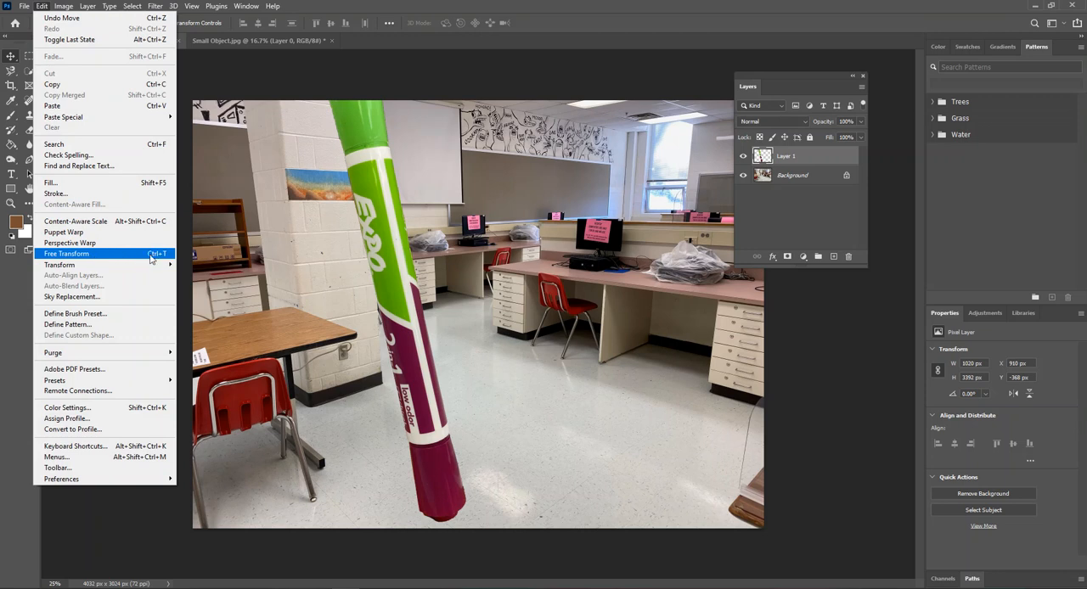
{"action": "left_click", "coordinate": [89, 254]}
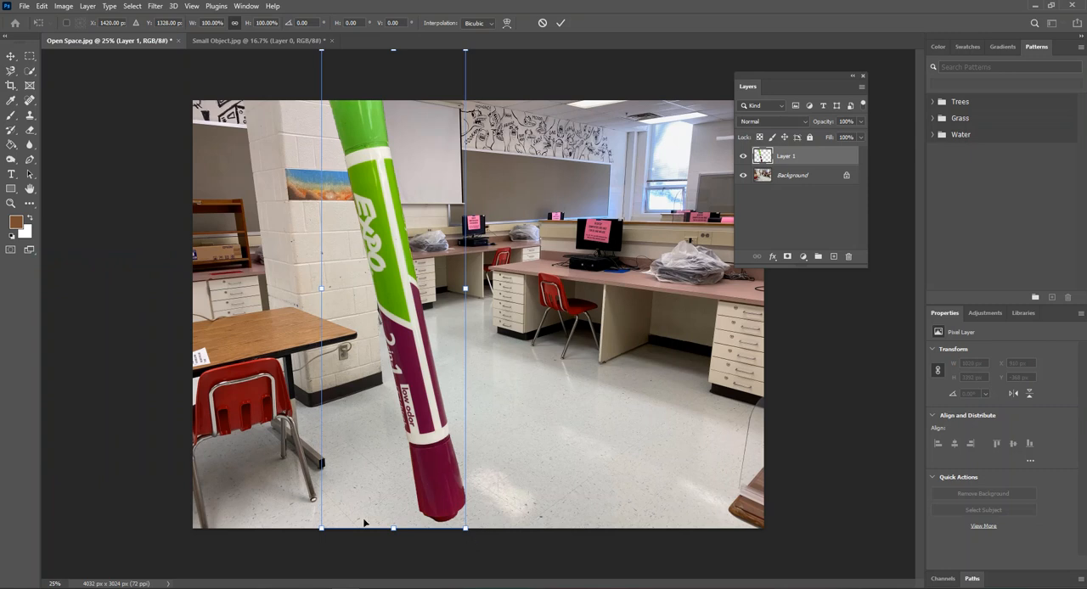
{"action": "mouse_move", "coordinate": [465, 529]}
{"action": "left_mouse_down"}
{"action": "mouse_move", "coordinate": [439, 477]}
{"action": "mouse_move", "coordinate": [420, 378]}
{"action": "left_mouse_up"}
{"action": "left_click_drag", "start_coordinate": [391, 266], "coordinate": [401, 373]}
{"action": "left_click_drag", "start_coordinate": [327, 155], "coordinate": [292, 112]}
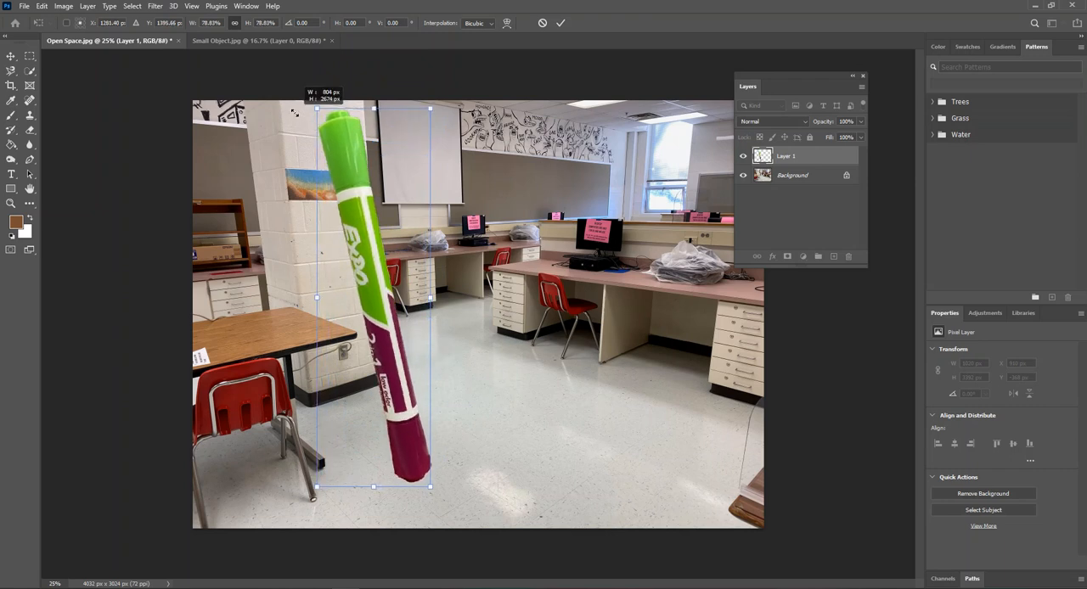
{"action": "left_click_drag", "start_coordinate": [385, 279], "coordinate": [386, 276]}
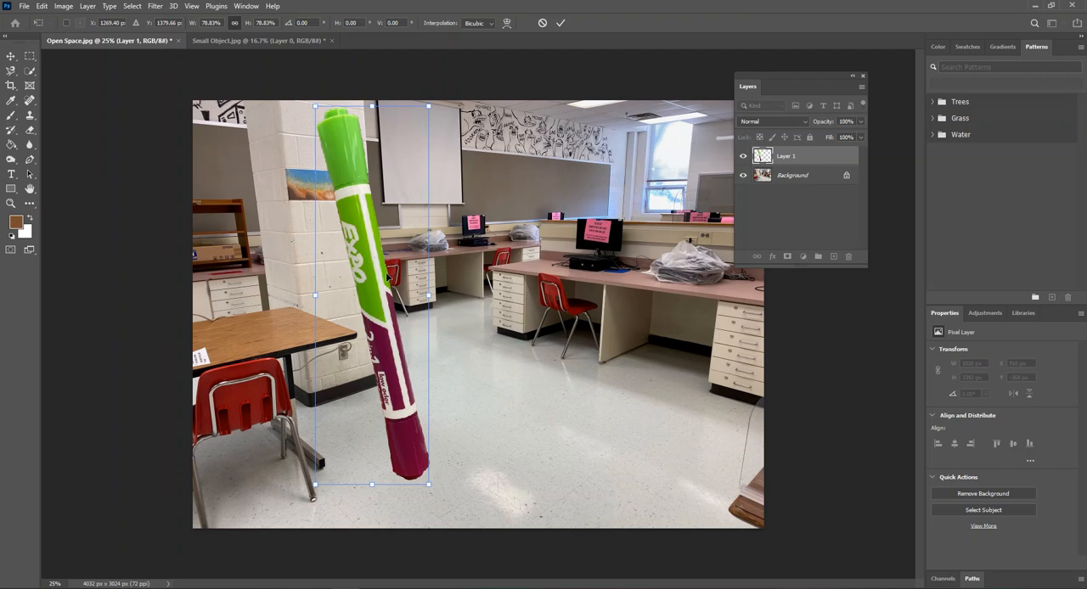
{"action": "key", "text": "Return"}
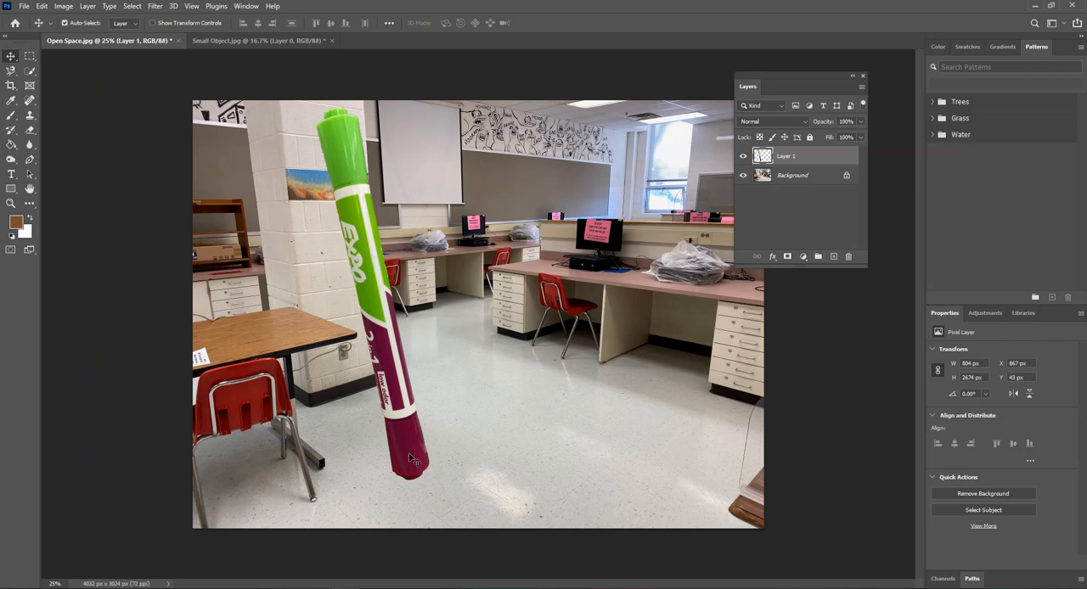
- Make the Background layer active and set up the Burn tool with a soft brush of 67 px
{"action": "left_click", "coordinate": [795, 180]}
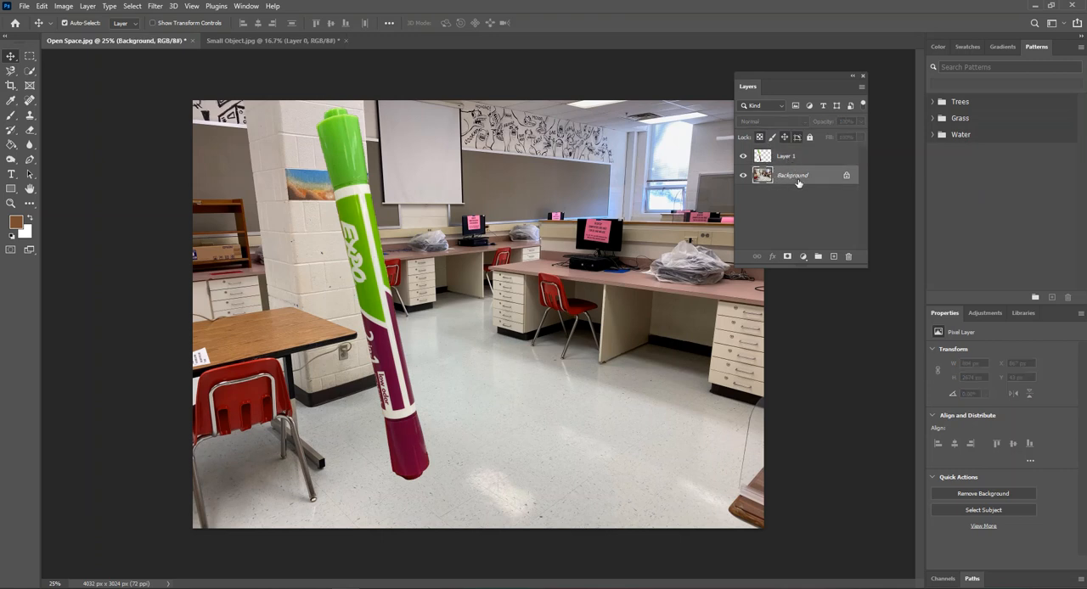
{"action": "left_click", "coordinate": [792, 162]}
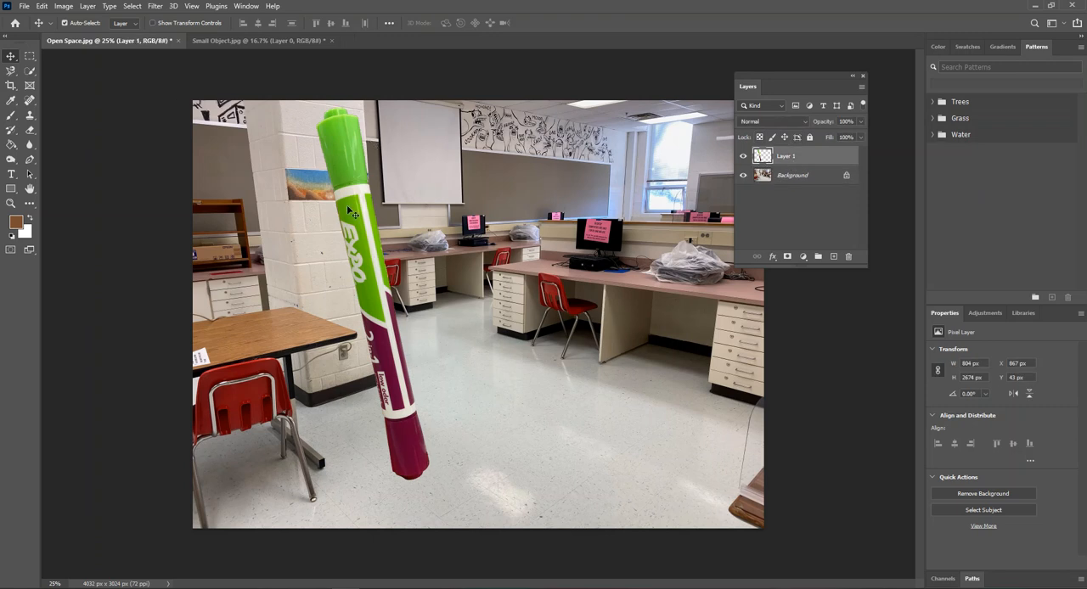
{"action": "left_click", "coordinate": [798, 175]}
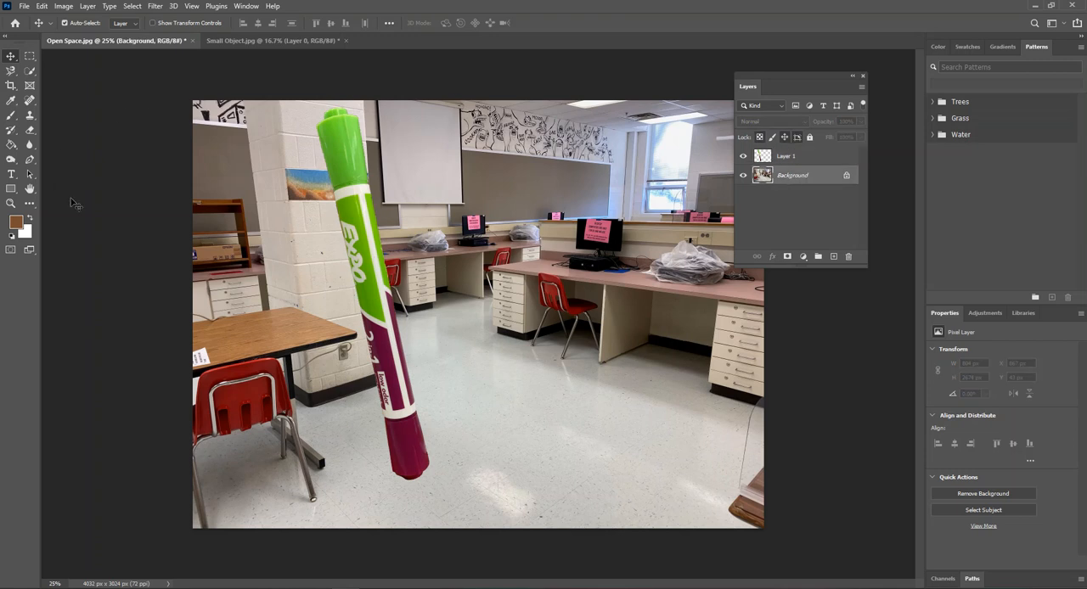
{"action": "left_click", "coordinate": [16, 162]}
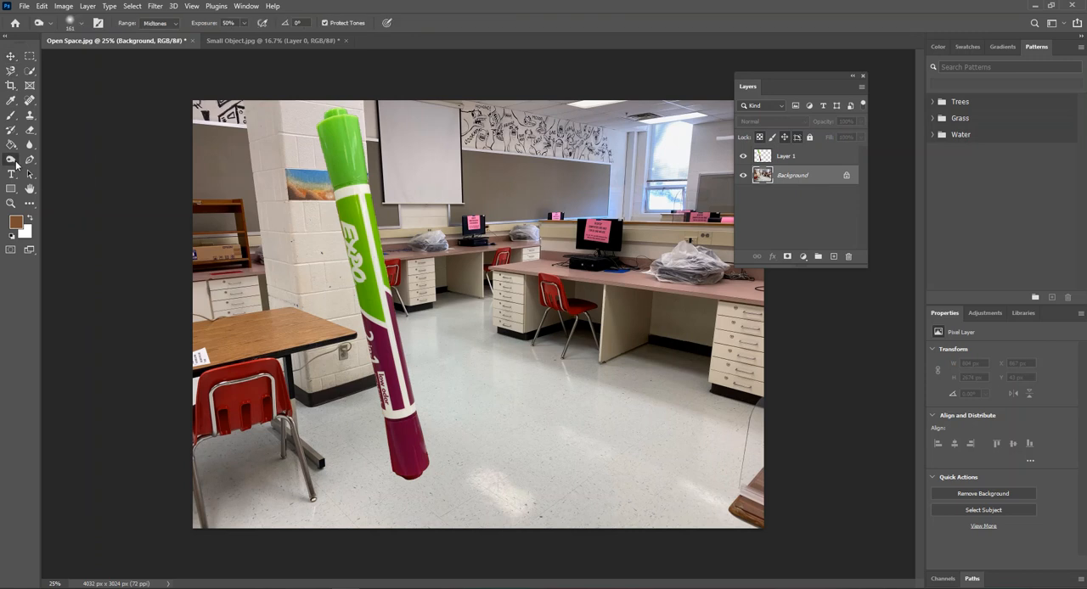
{"action": "left_click", "coordinate": [56, 161]}
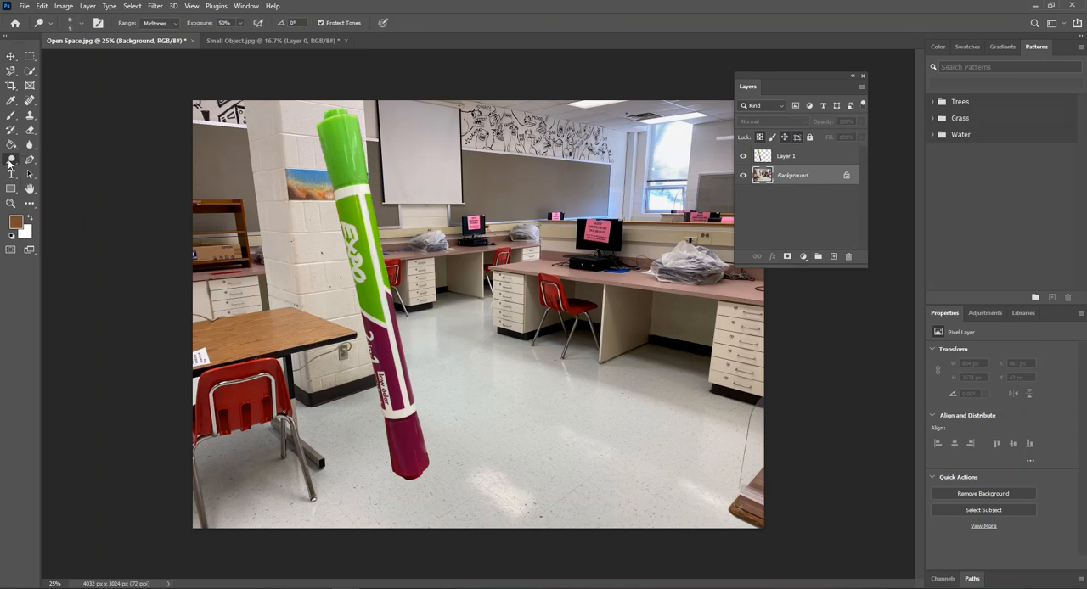
{"action": "left_click", "coordinate": [11, 161]}
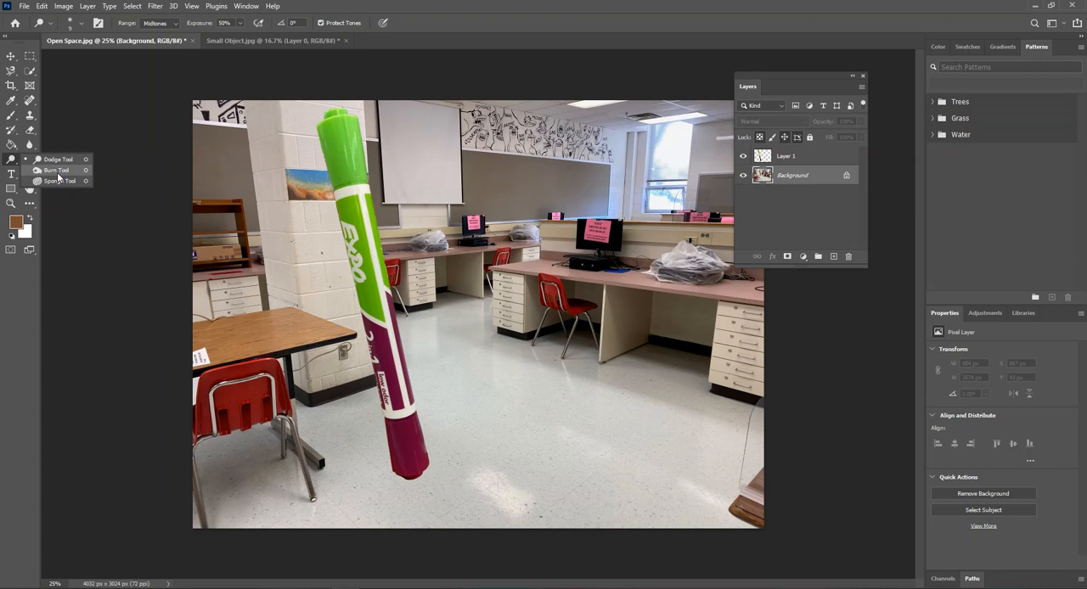
{"action": "left_click", "coordinate": [58, 170]}
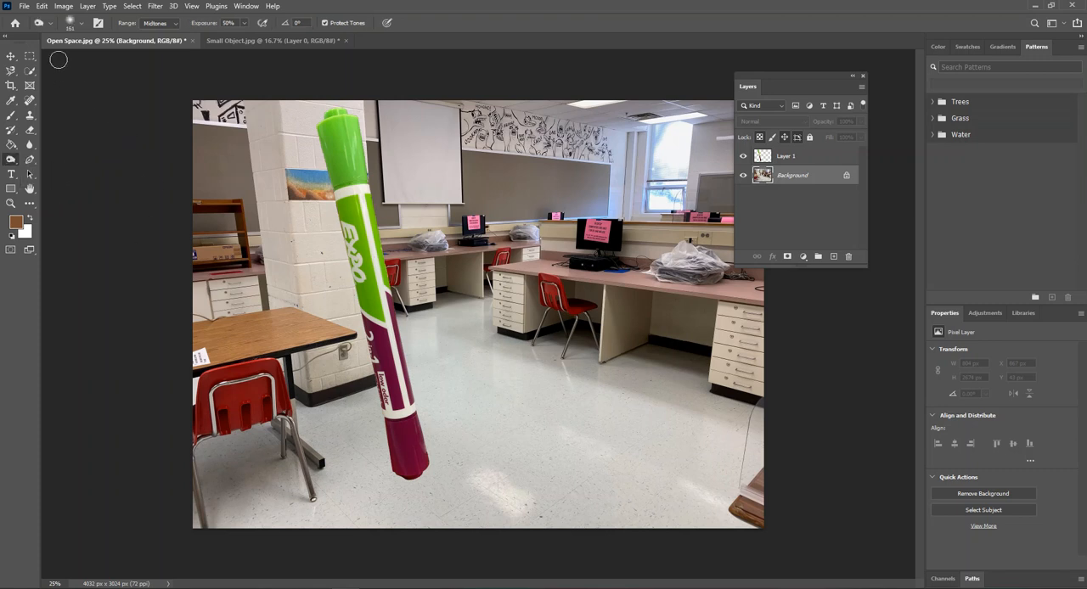
{"action": "key", "text": "bracketright"}
{"action": "left_click", "coordinate": [75, 26]}
{"action": "left_click", "coordinate": [82, 55]}
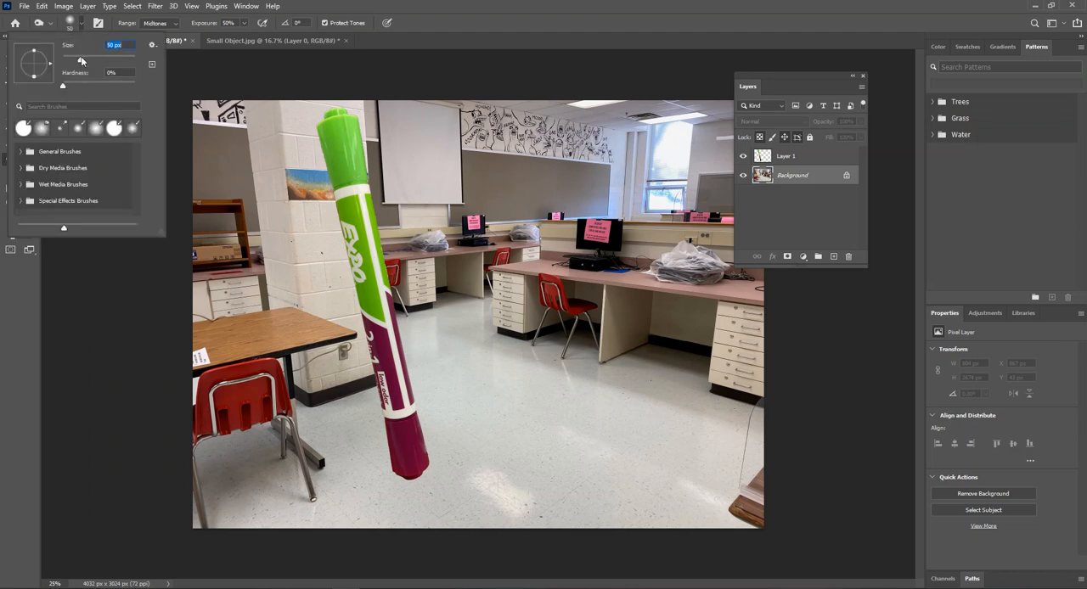
{"action": "left_click_drag", "start_coordinate": [80, 59], "coordinate": [82, 61]}
- Burn a shadow into the Background along the marker's left side, on the floor by the purple cap and up the pillar
{"action": "mouse_move", "coordinate": [390, 469]}
{"action": "left_mouse_down"}
{"action": "mouse_move", "coordinate": [331, 410]}
{"action": "mouse_move", "coordinate": [394, 465]}
{"action": "mouse_move", "coordinate": [336, 400]}
{"action": "mouse_move", "coordinate": [330, 408]}
{"action": "mouse_move", "coordinate": [390, 455]}
{"action": "mouse_move", "coordinate": [384, 441]}
{"action": "mouse_move", "coordinate": [338, 402]}
{"action": "mouse_move", "coordinate": [386, 465]}
{"action": "mouse_move", "coordinate": [403, 455]}
{"action": "mouse_move", "coordinate": [340, 400]}
{"action": "mouse_move", "coordinate": [386, 463]}
{"action": "mouse_move", "coordinate": [350, 421]}
{"action": "left_mouse_up"}
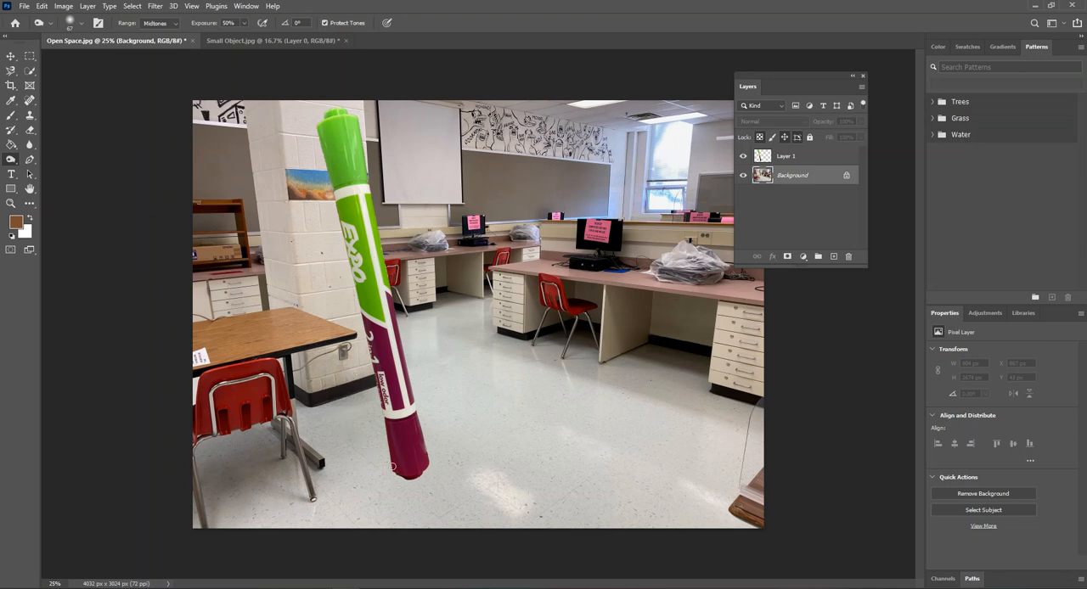
{"action": "mouse_move", "coordinate": [373, 443]}
{"action": "left_mouse_down"}
{"action": "mouse_move", "coordinate": [344, 396]}
{"action": "mouse_move", "coordinate": [387, 448]}
{"action": "mouse_move", "coordinate": [365, 406]}
{"action": "mouse_move", "coordinate": [396, 456]}
{"action": "mouse_move", "coordinate": [363, 416]}
{"action": "left_mouse_up"}
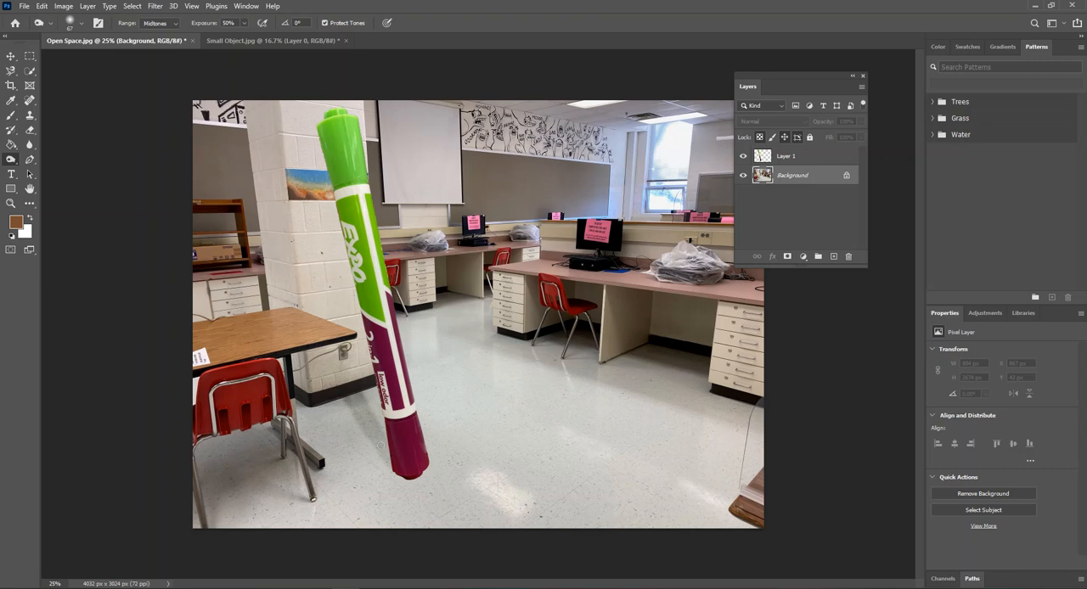
{"action": "mouse_move", "coordinate": [383, 450]}
{"action": "left_mouse_down"}
{"action": "mouse_move", "coordinate": [393, 438]}
{"action": "mouse_move", "coordinate": [363, 396]}
{"action": "left_mouse_up"}
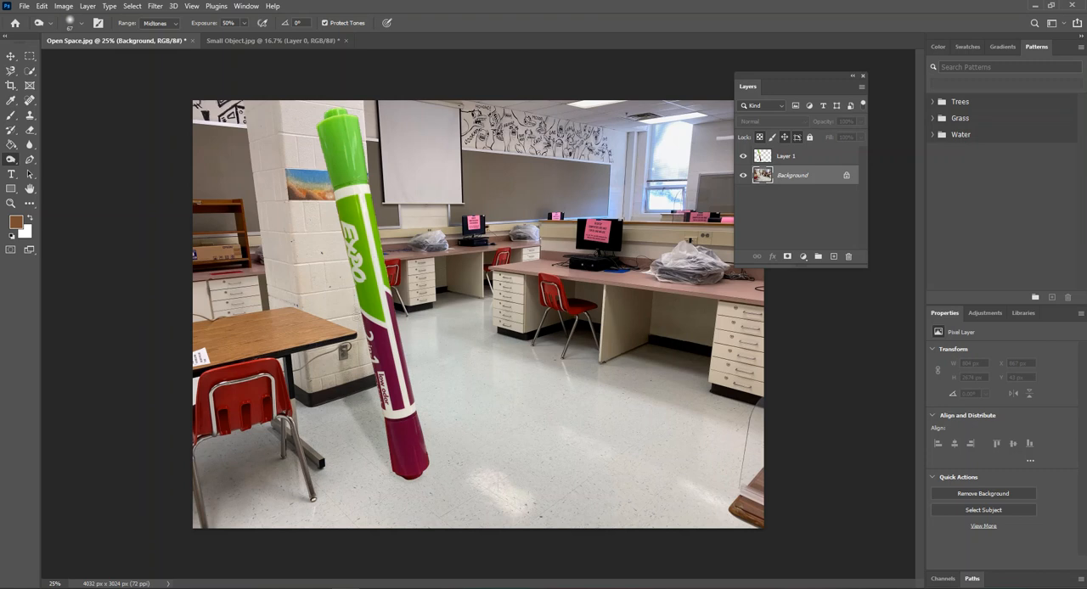
{"action": "left_click_drag", "start_coordinate": [344, 322], "coordinate": [337, 290]}
{"action": "left_click_drag", "start_coordinate": [349, 296], "coordinate": [349, 265]}
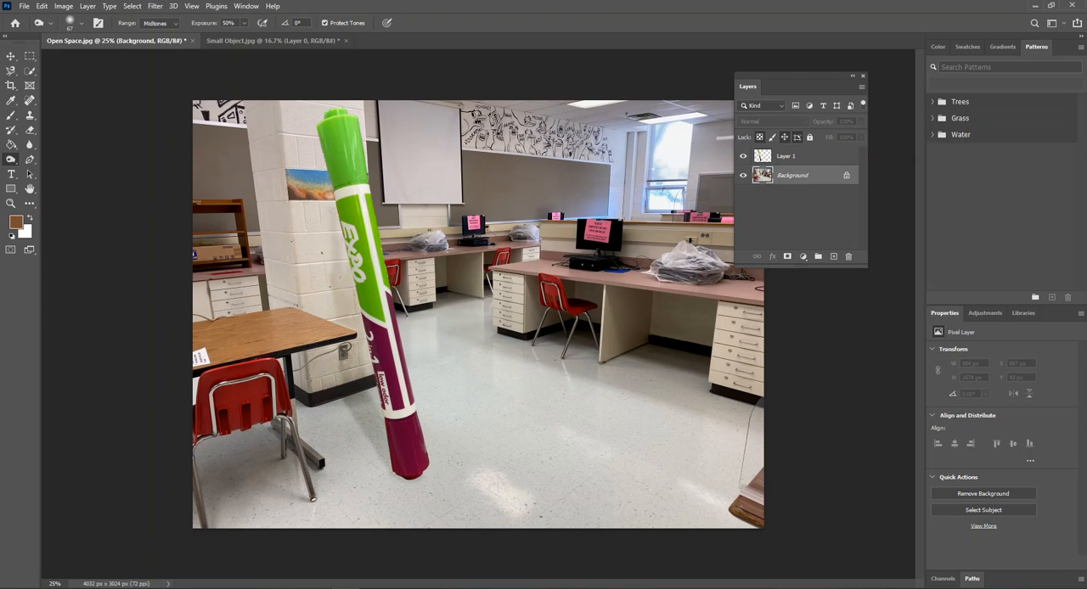
- Extend the burned Background shadow up the pillar along the marker's green upper half
{"action": "left_click_drag", "start_coordinate": [340, 219], "coordinate": [344, 265]}
{"action": "left_click_drag", "start_coordinate": [327, 189], "coordinate": [323, 147]}
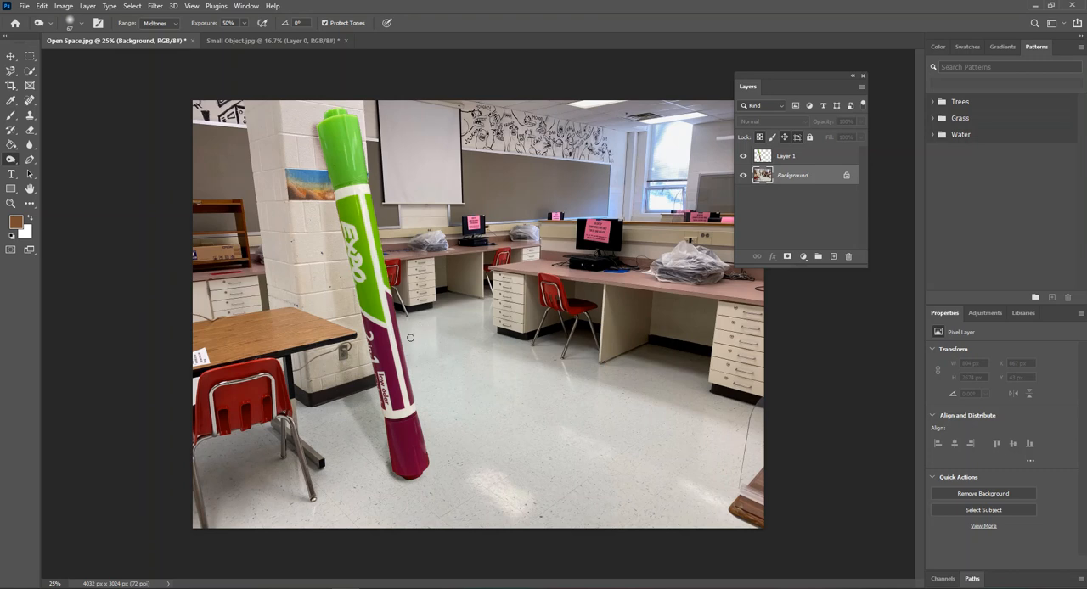
- Begin saving the composite to the computer as a Photoshop file, named with the owner's surname followed by "Layer Mask Project"
{"action": "left_click", "coordinate": [25, 6]}
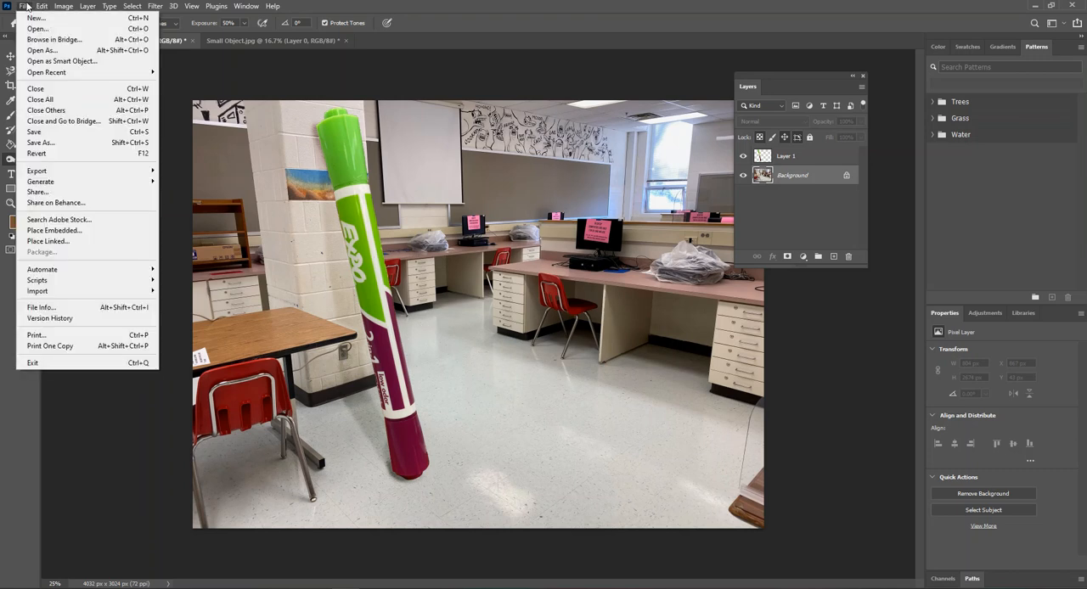
{"action": "left_click", "coordinate": [42, 143]}
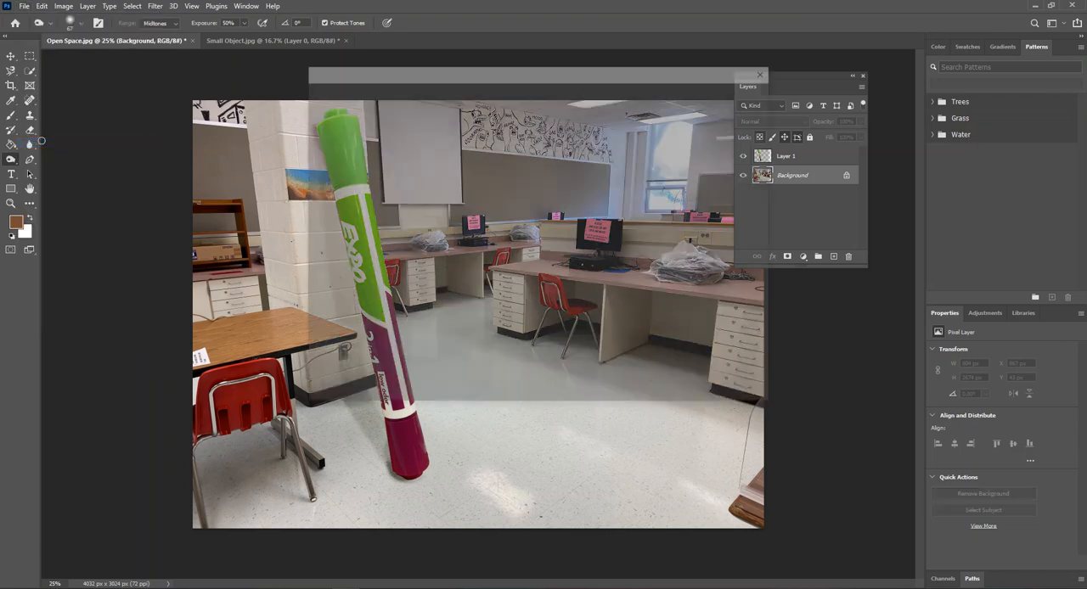
{"action": "left_click", "coordinate": [608, 345]}
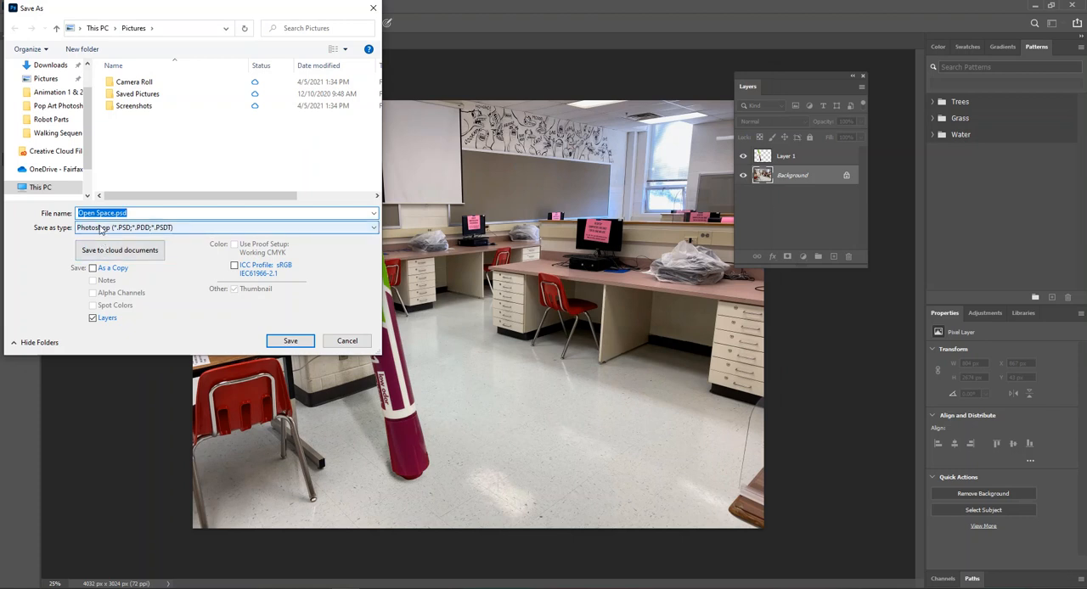
{"action": "type", "text": "Lay"}
{"action": "type", "text": "Lucas"}
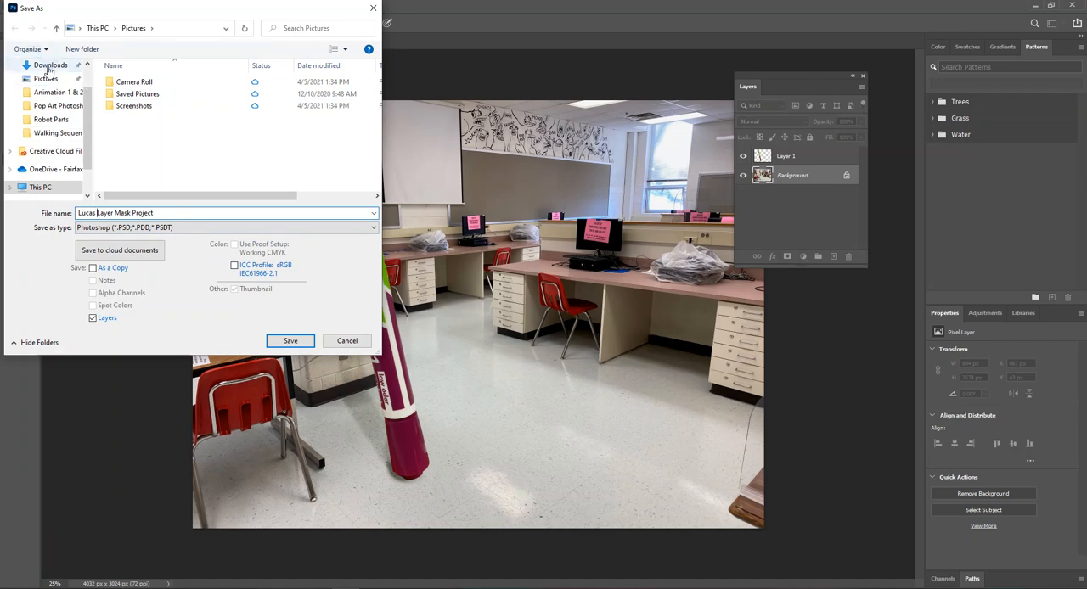
- Choose the Photo 1 folder inside the personal staff folder and save the layered PSD there with Maximize Compatibility on
{"action": "left_click", "coordinate": [46, 92]}
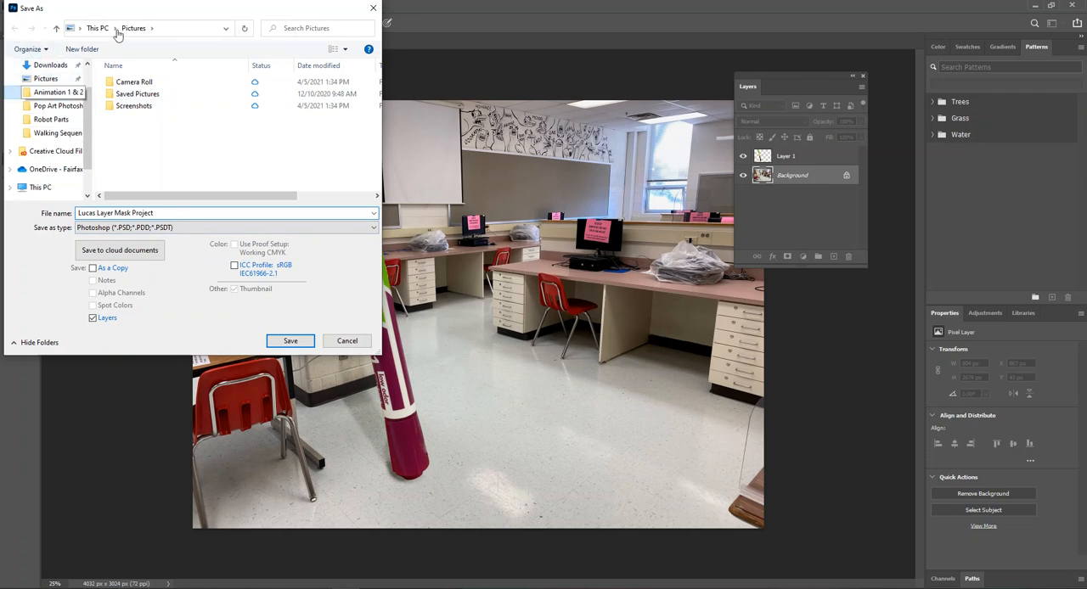
{"action": "left_click", "coordinate": [102, 29]}
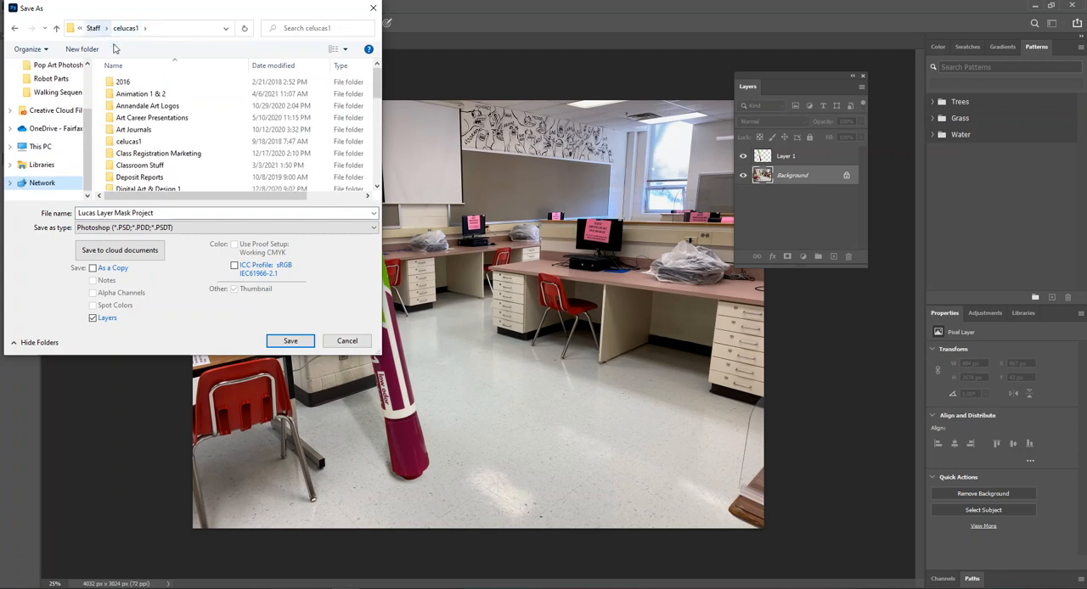
{"action": "scroll", "coordinate": [138, 144], "scroll_direction": "down", "scroll_amount": 7}
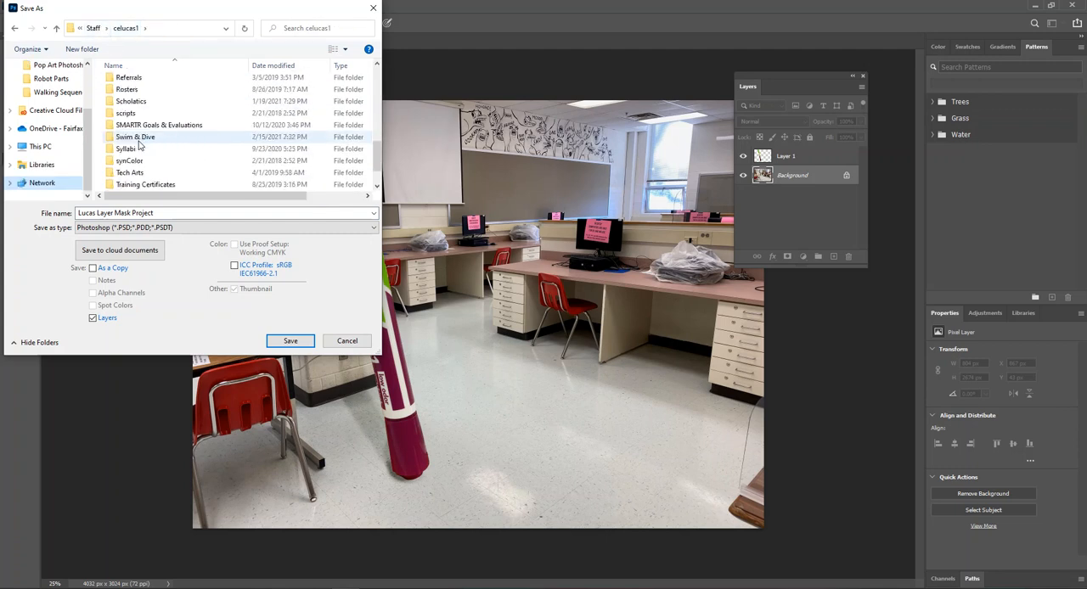
{"action": "scroll", "coordinate": [140, 145], "scroll_direction": "down", "scroll_amount": 1}
{"action": "scroll", "coordinate": [140, 144], "scroll_direction": "up", "scroll_amount": 2}
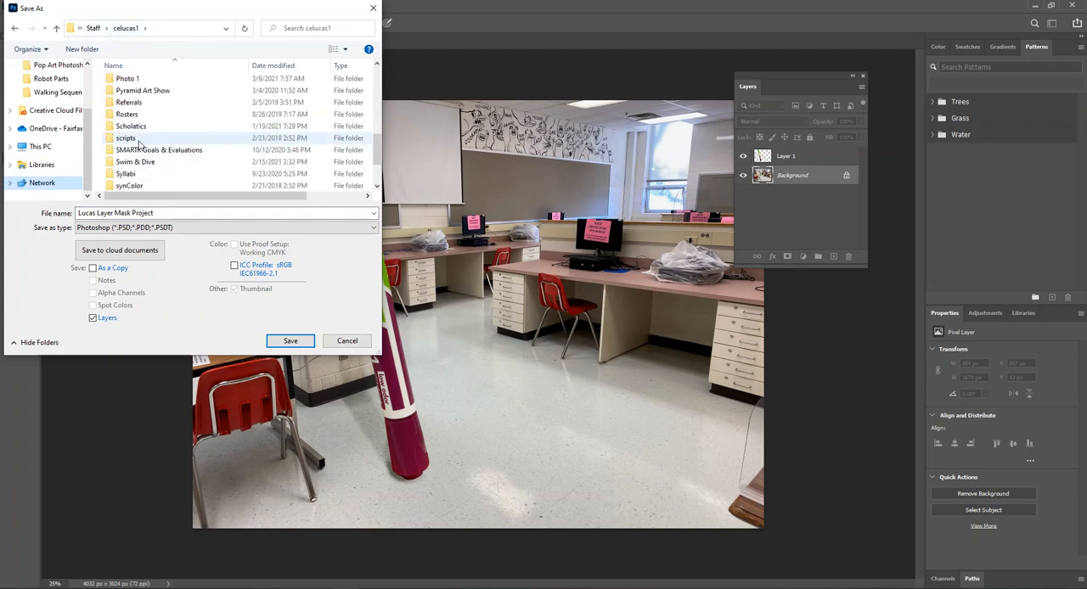
{"action": "left_click", "coordinate": [133, 79]}
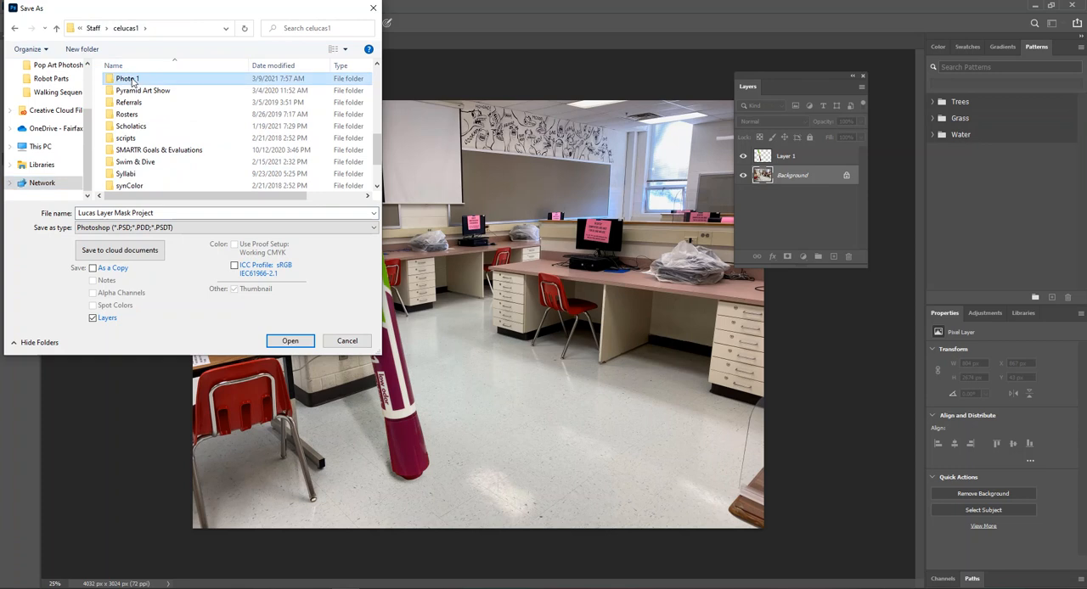
{"action": "double_click", "coordinate": [132, 79]}
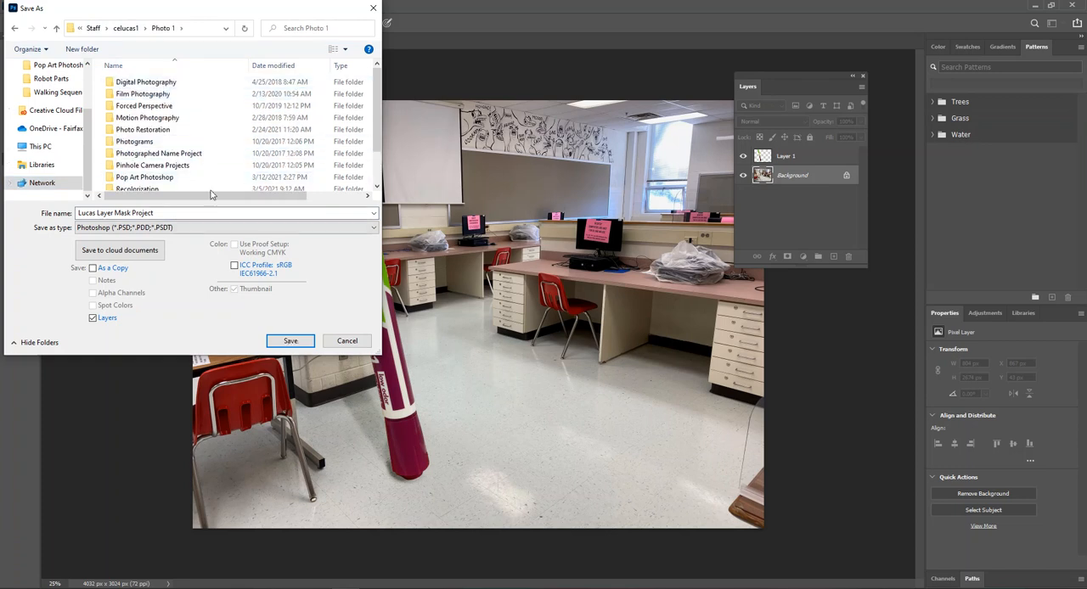
{"action": "scroll", "coordinate": [201, 170], "scroll_direction": "down", "scroll_amount": 1}
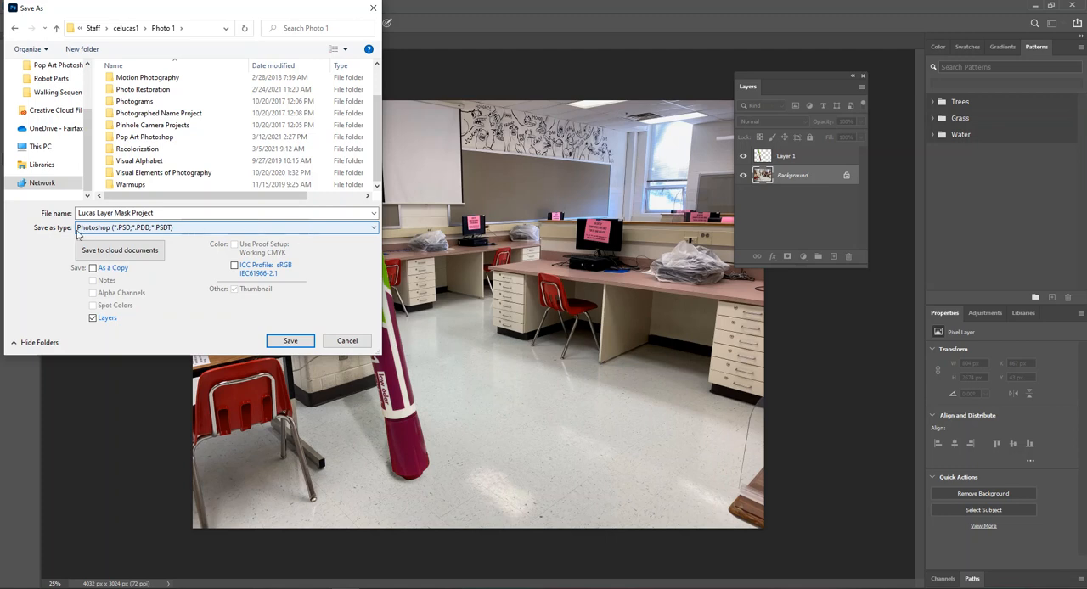
{"action": "left_click", "coordinate": [290, 342]}
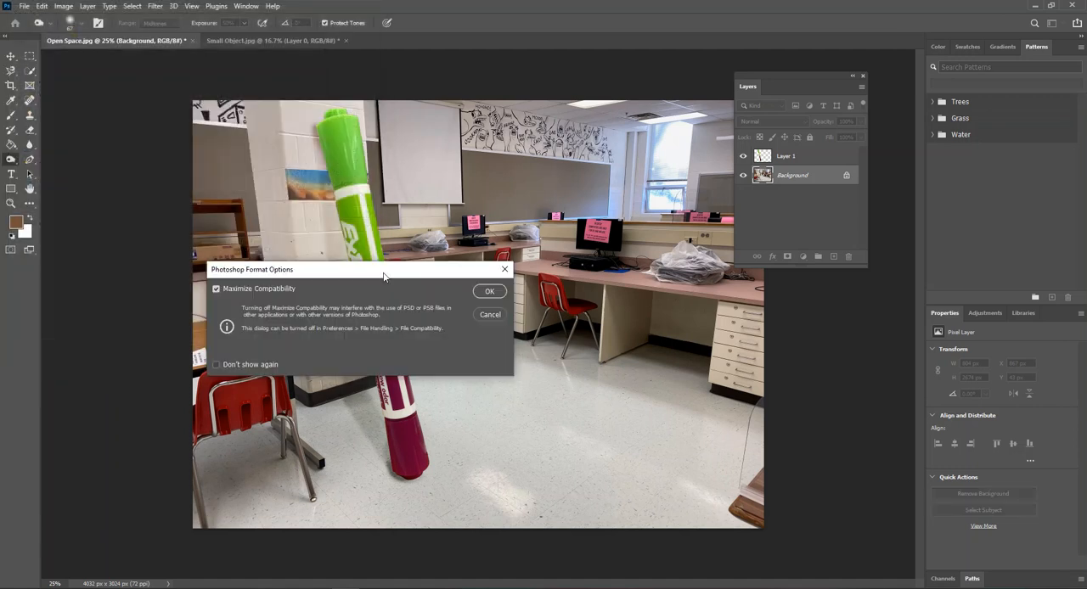
{"action": "left_click", "coordinate": [711, 204]}
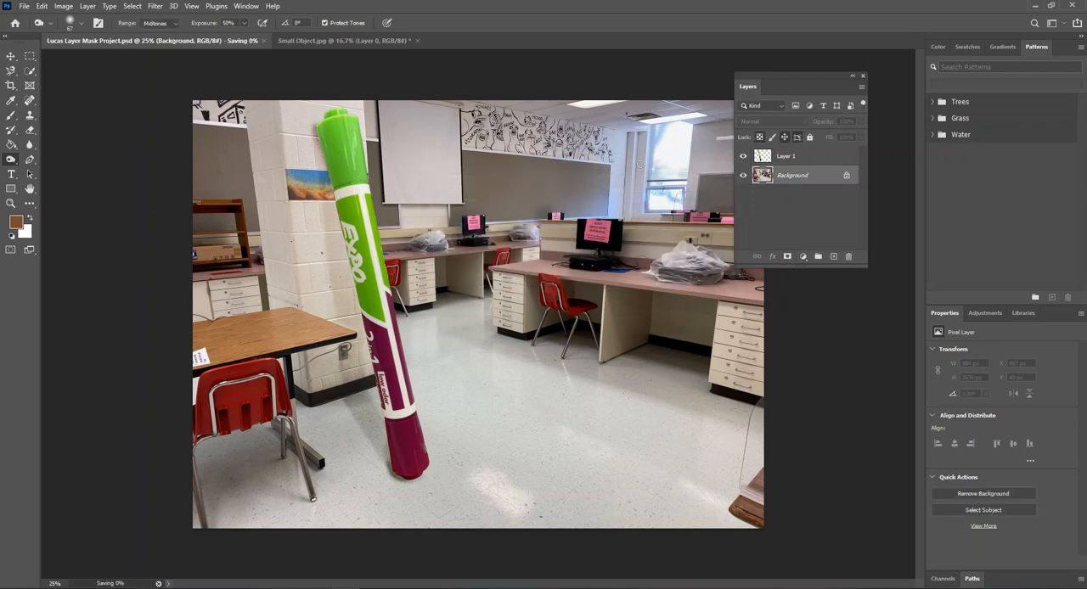
{"action": "left_click", "coordinate": [24, 6]}
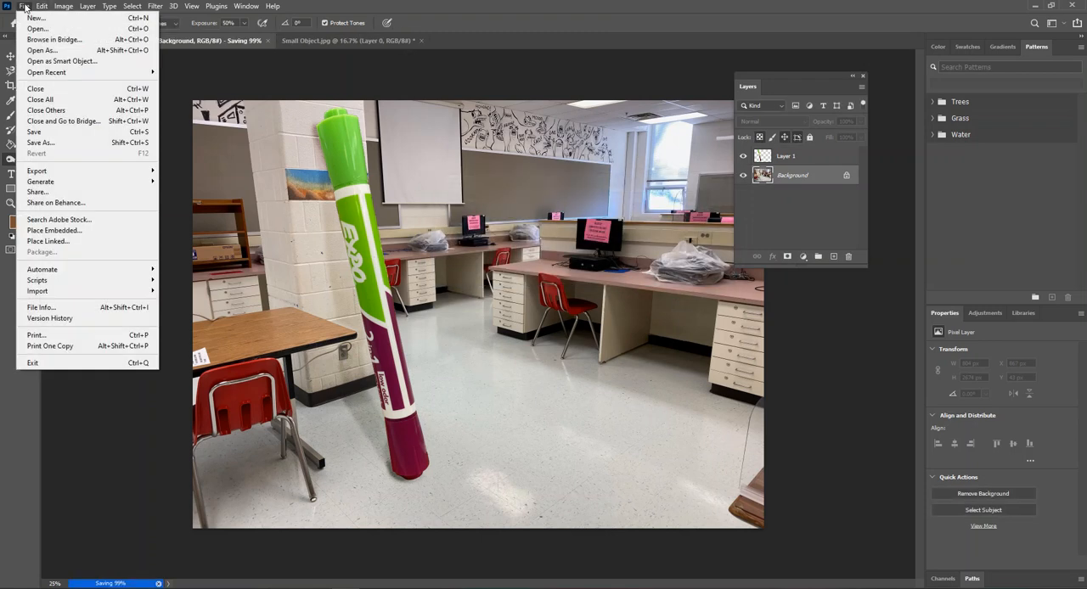
{"action": "left_click", "coordinate": [49, 143]}
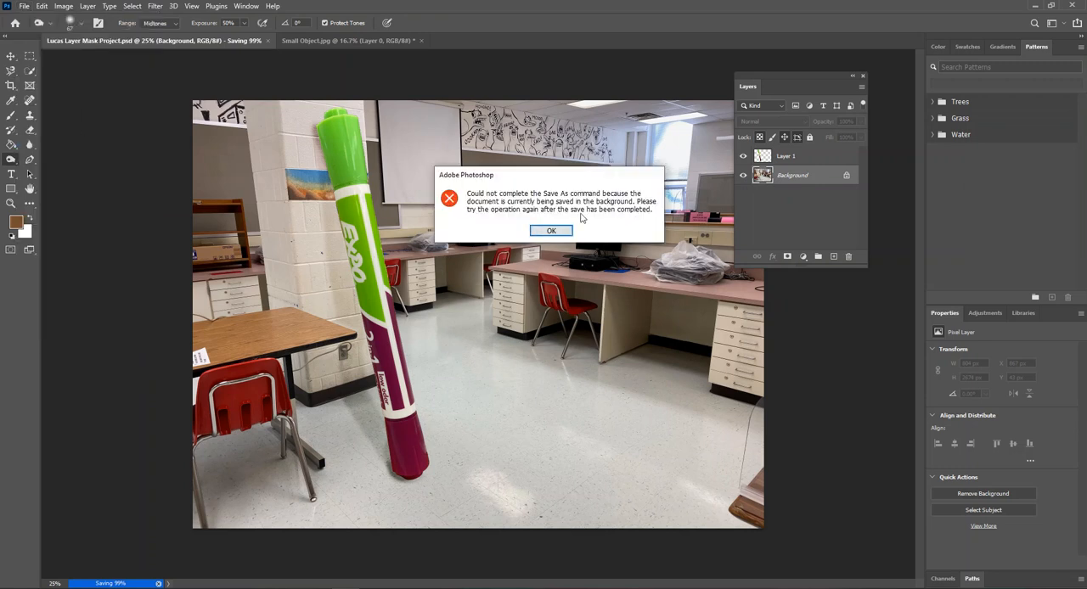
{"action": "left_click", "coordinate": [554, 232]}
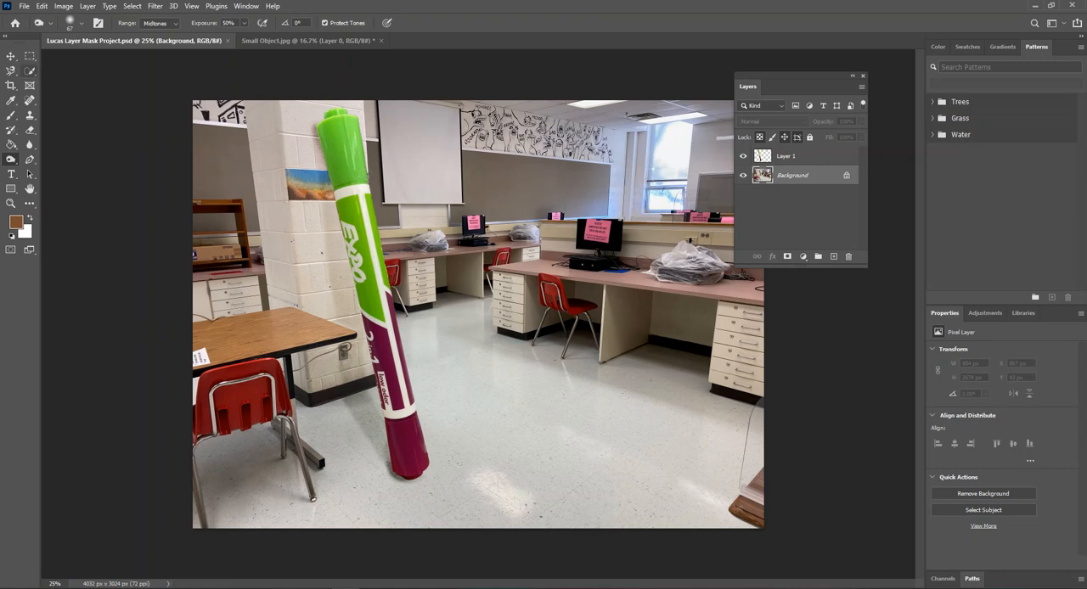
- Save a JPEG copy of the composite under the same name in the Photo 1 folder, with quality 8 (High), Progressive, 3 scans
{"action": "left_click", "coordinate": [25, 7]}
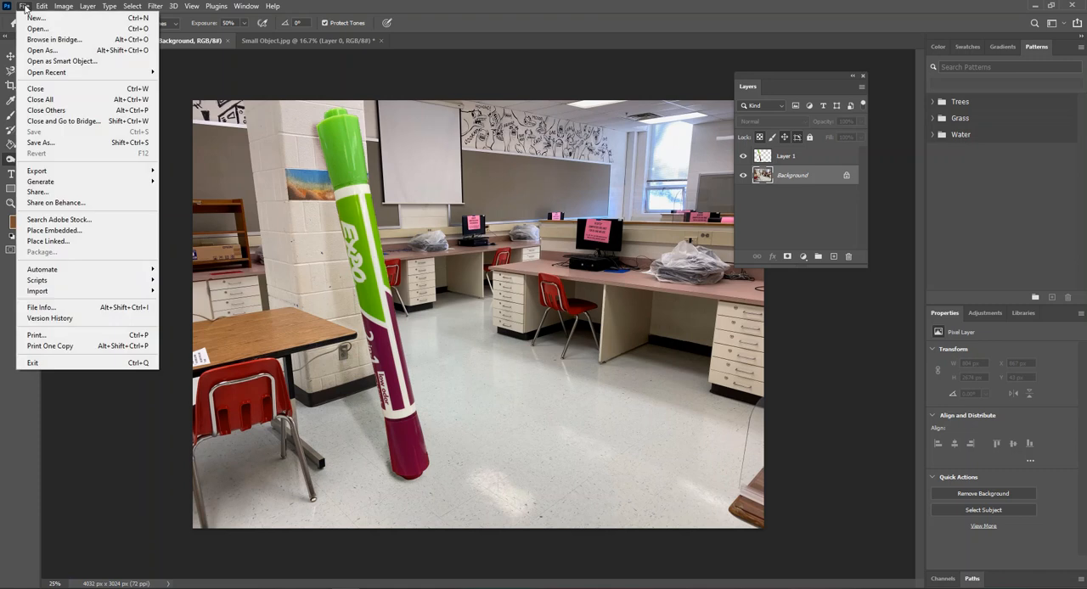
{"action": "left_click", "coordinate": [40, 143]}
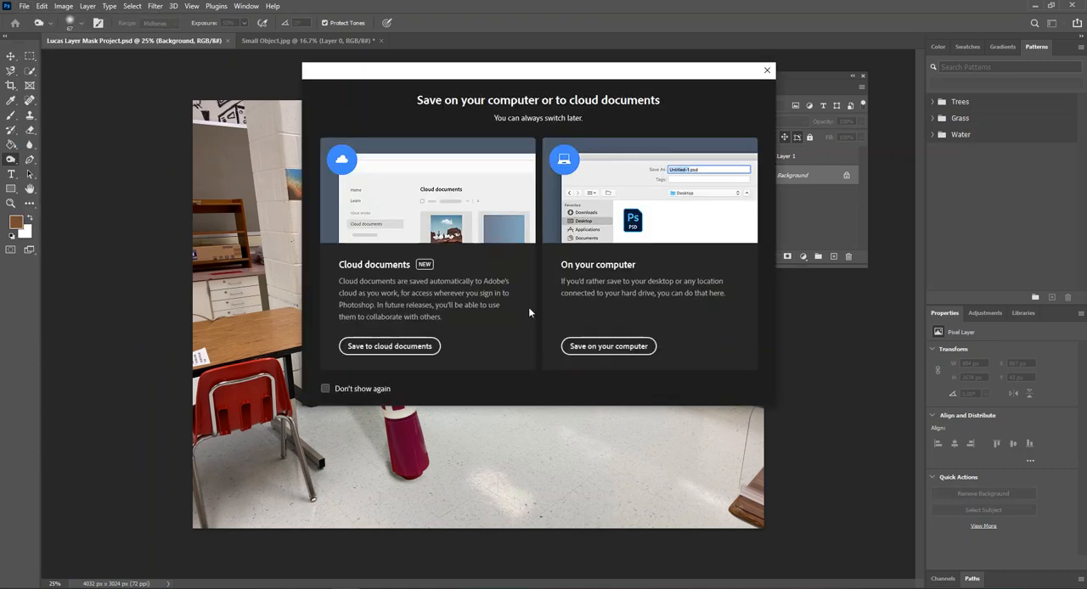
{"action": "left_click", "coordinate": [598, 346]}
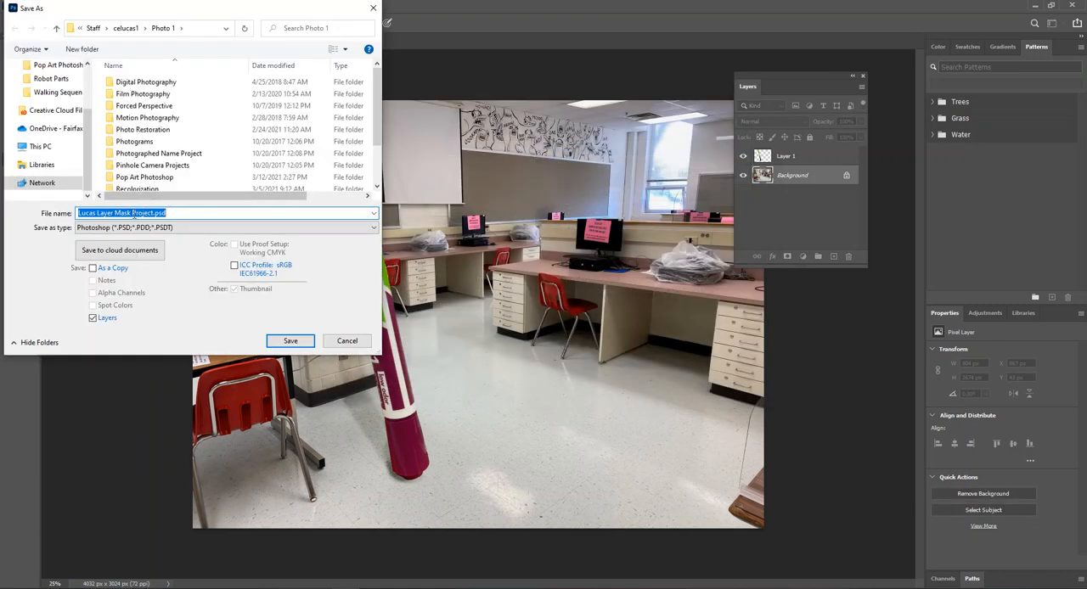
{"action": "left_click", "coordinate": [93, 228]}
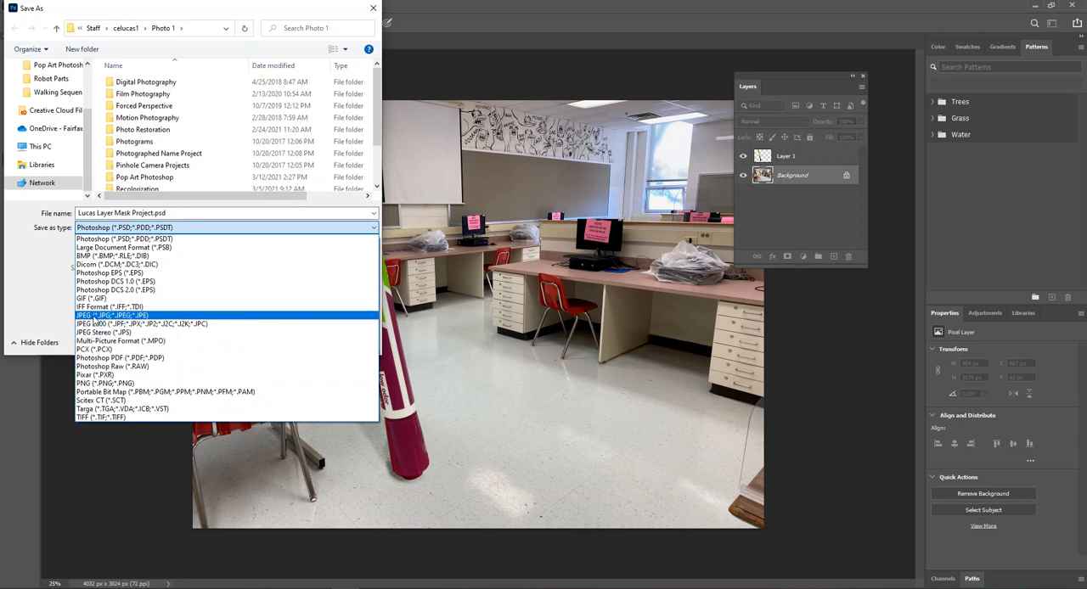
{"action": "left_click", "coordinate": [105, 317]}
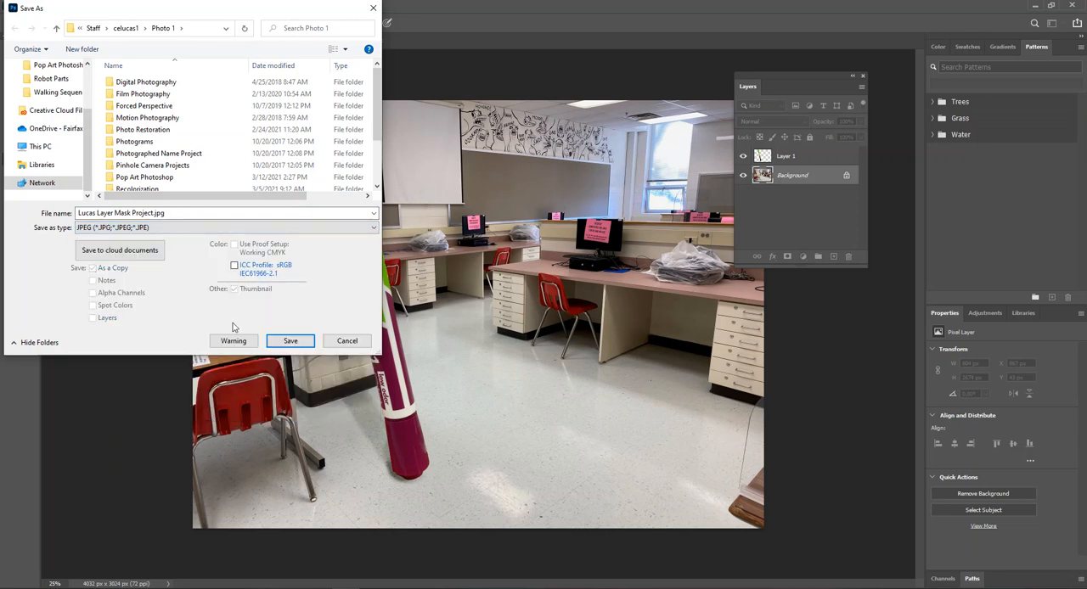
{"action": "left_click", "coordinate": [288, 341]}
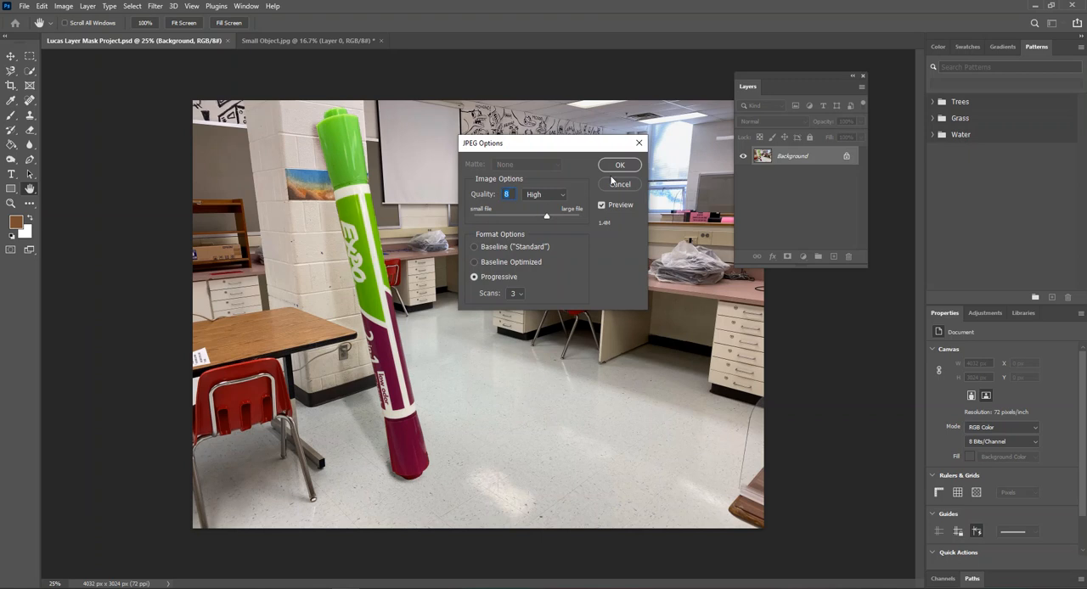
{"action": "left_click", "coordinate": [618, 167]}
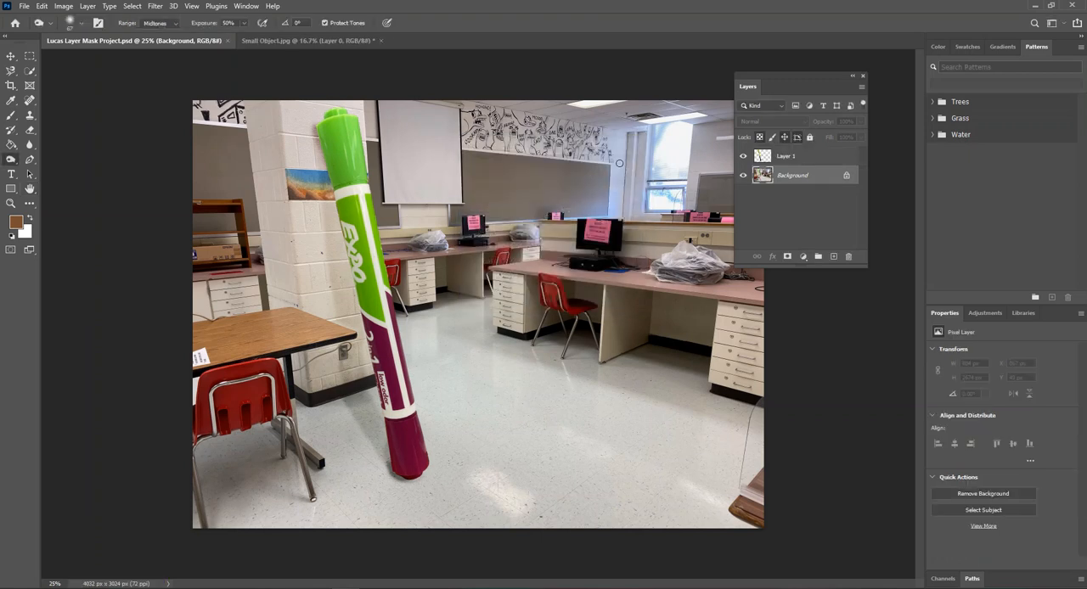